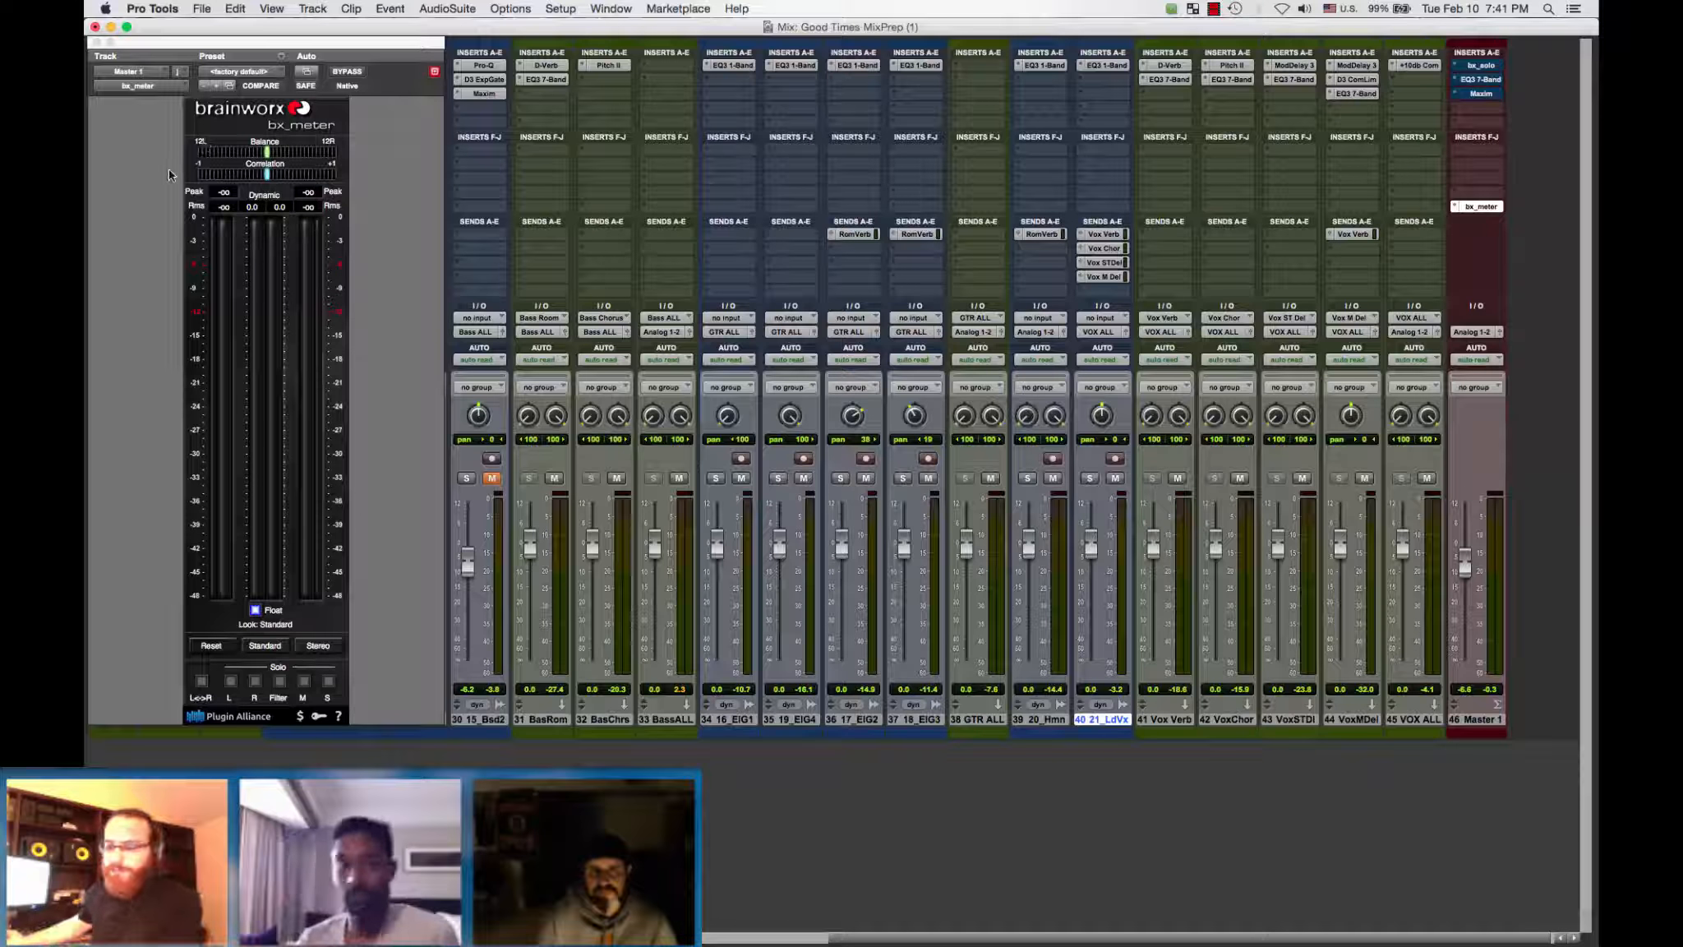
# Step: Play the mix, and take bx_solo, EQ3 7-Band and Maxim on Master 1 out of bypass, opening each plug-in
pyautogui.press('space')
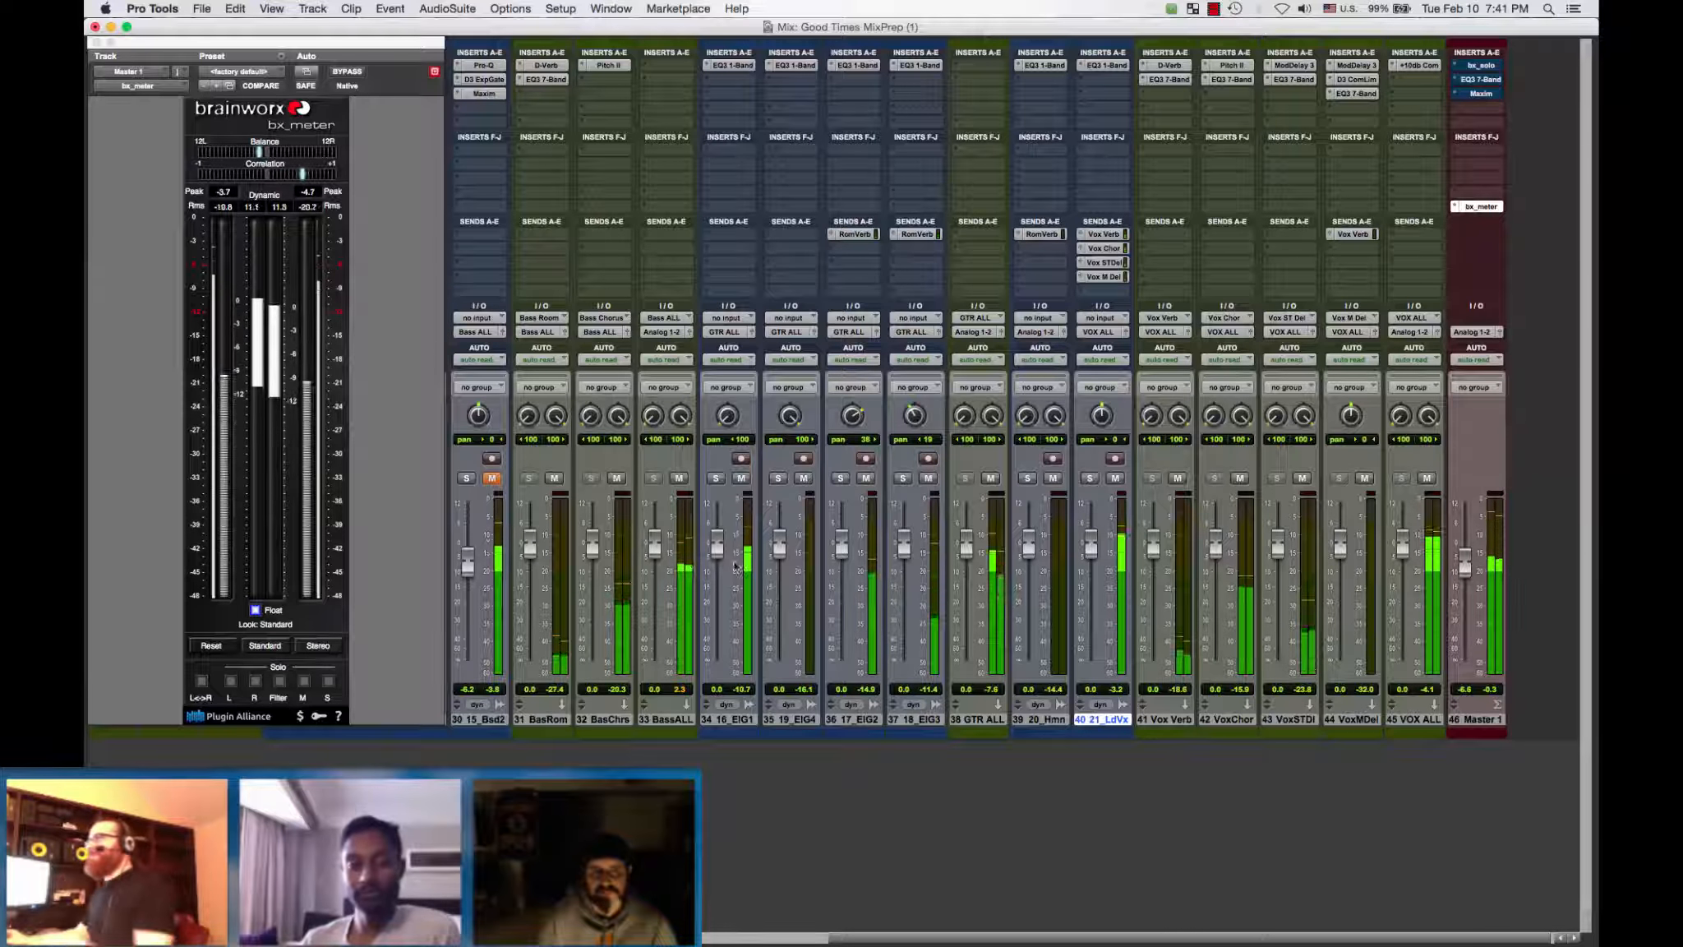
pyautogui.moveTo(381, 44); pyautogui.dragTo(405, 57)
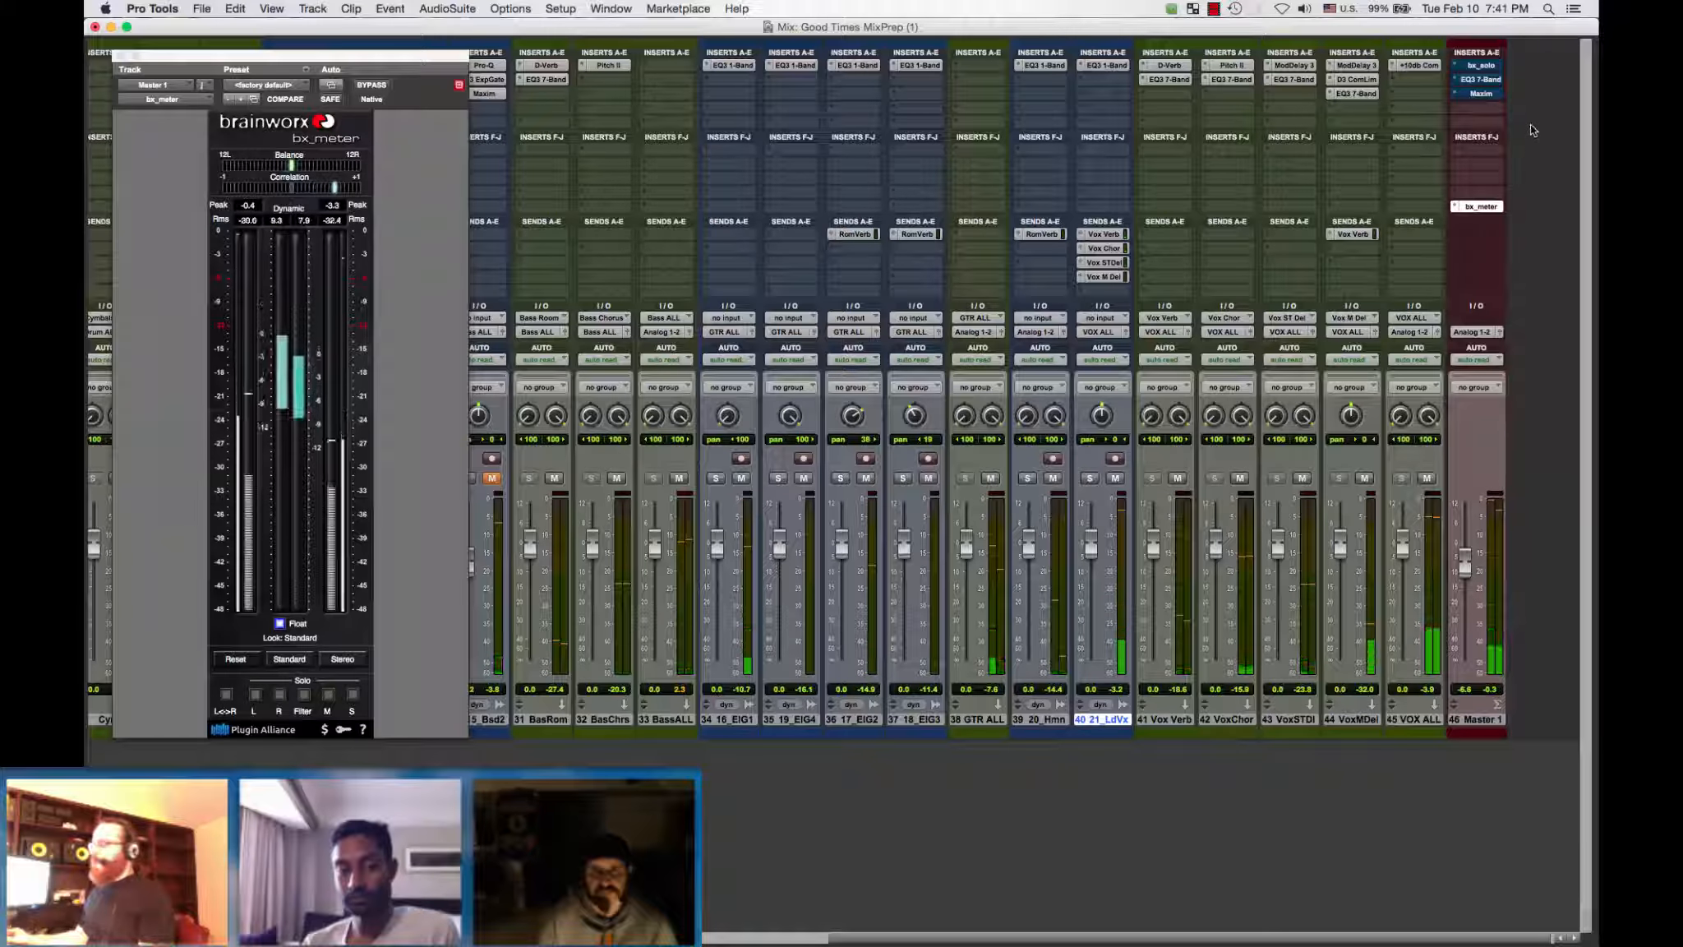
pyautogui.keyDown('super'); pyautogui.click(1492, 66); pyautogui.keyUp('super')
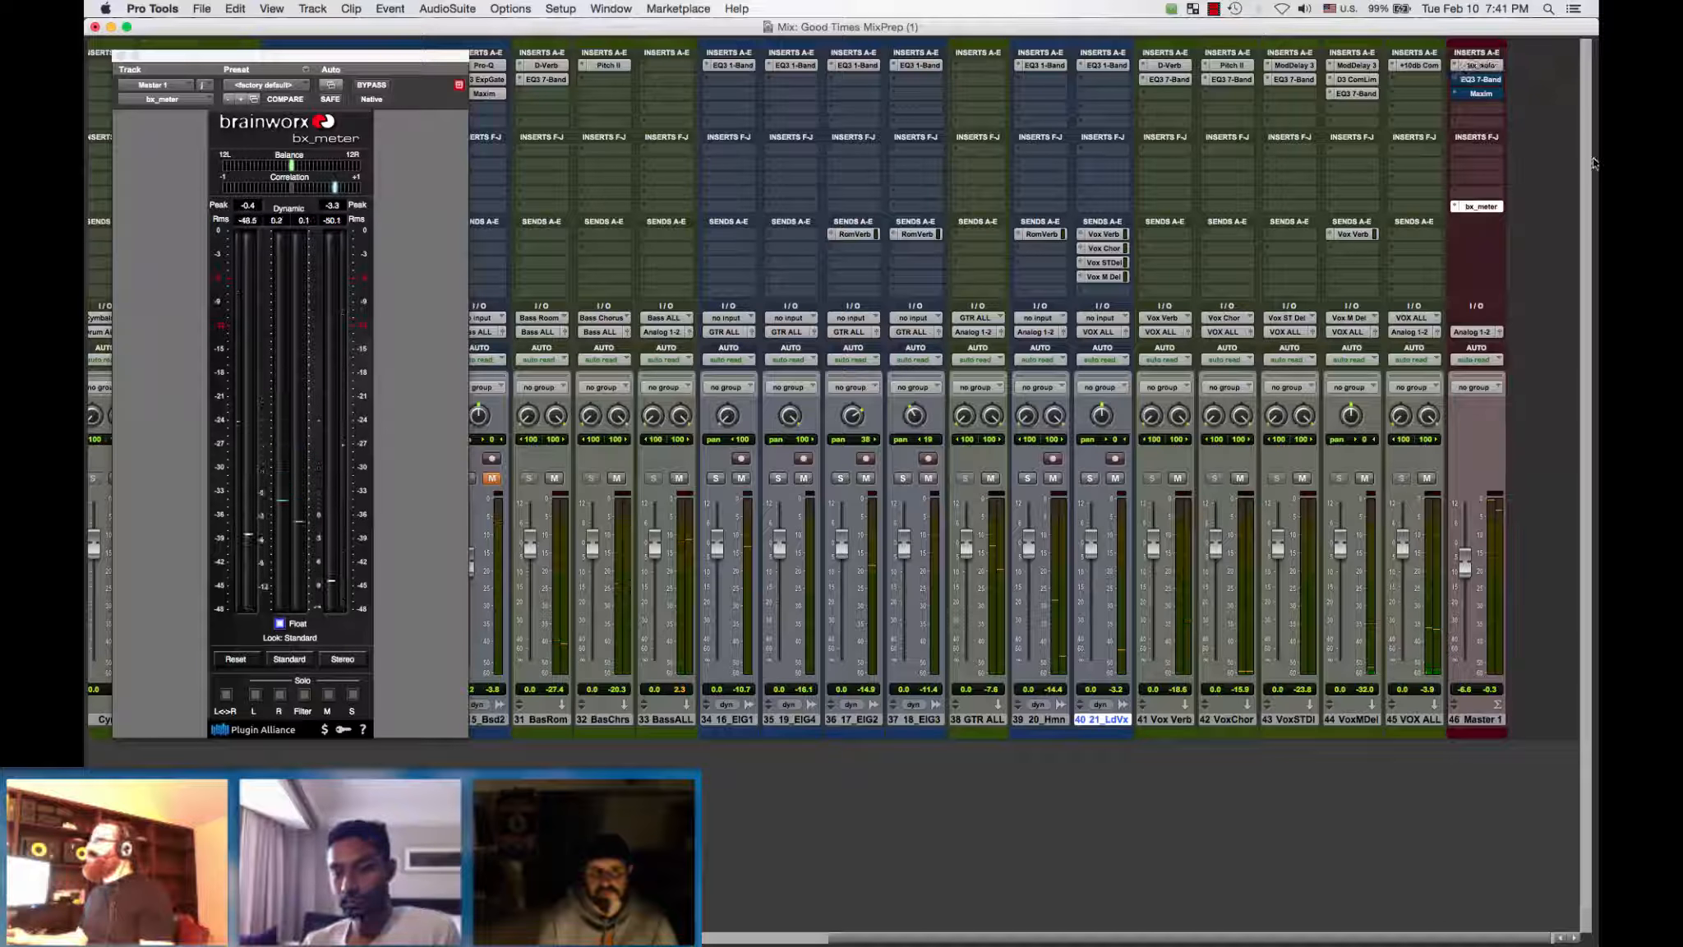
pyautogui.click(1492, 67)
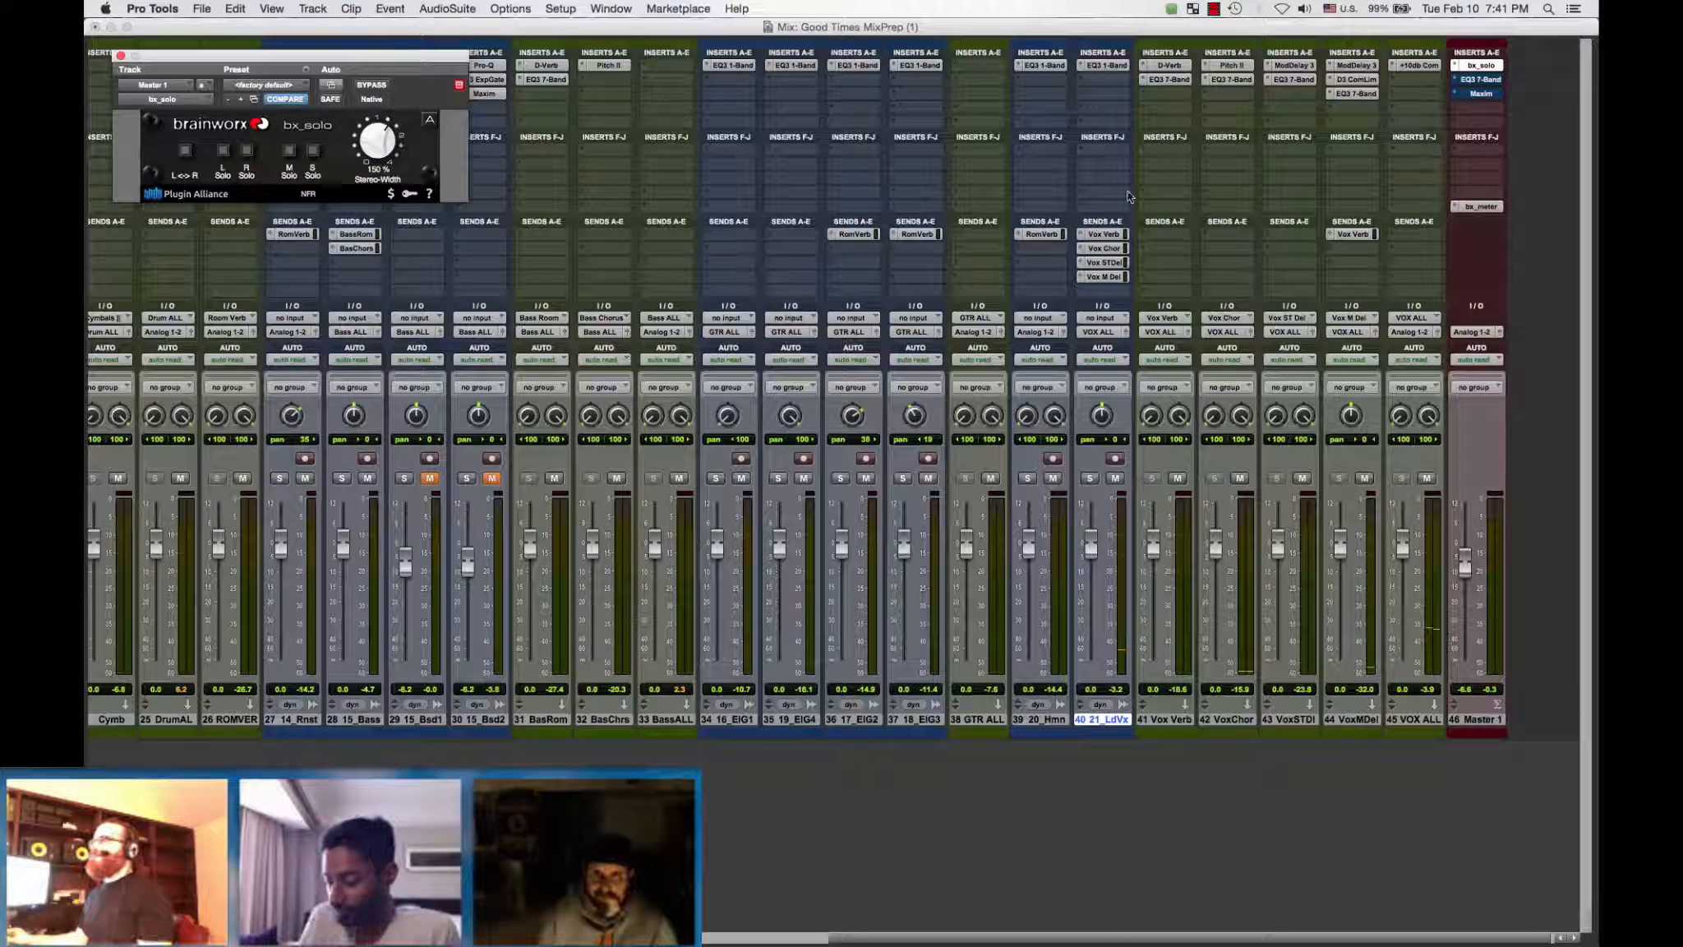
pyautogui.click(1478, 80)
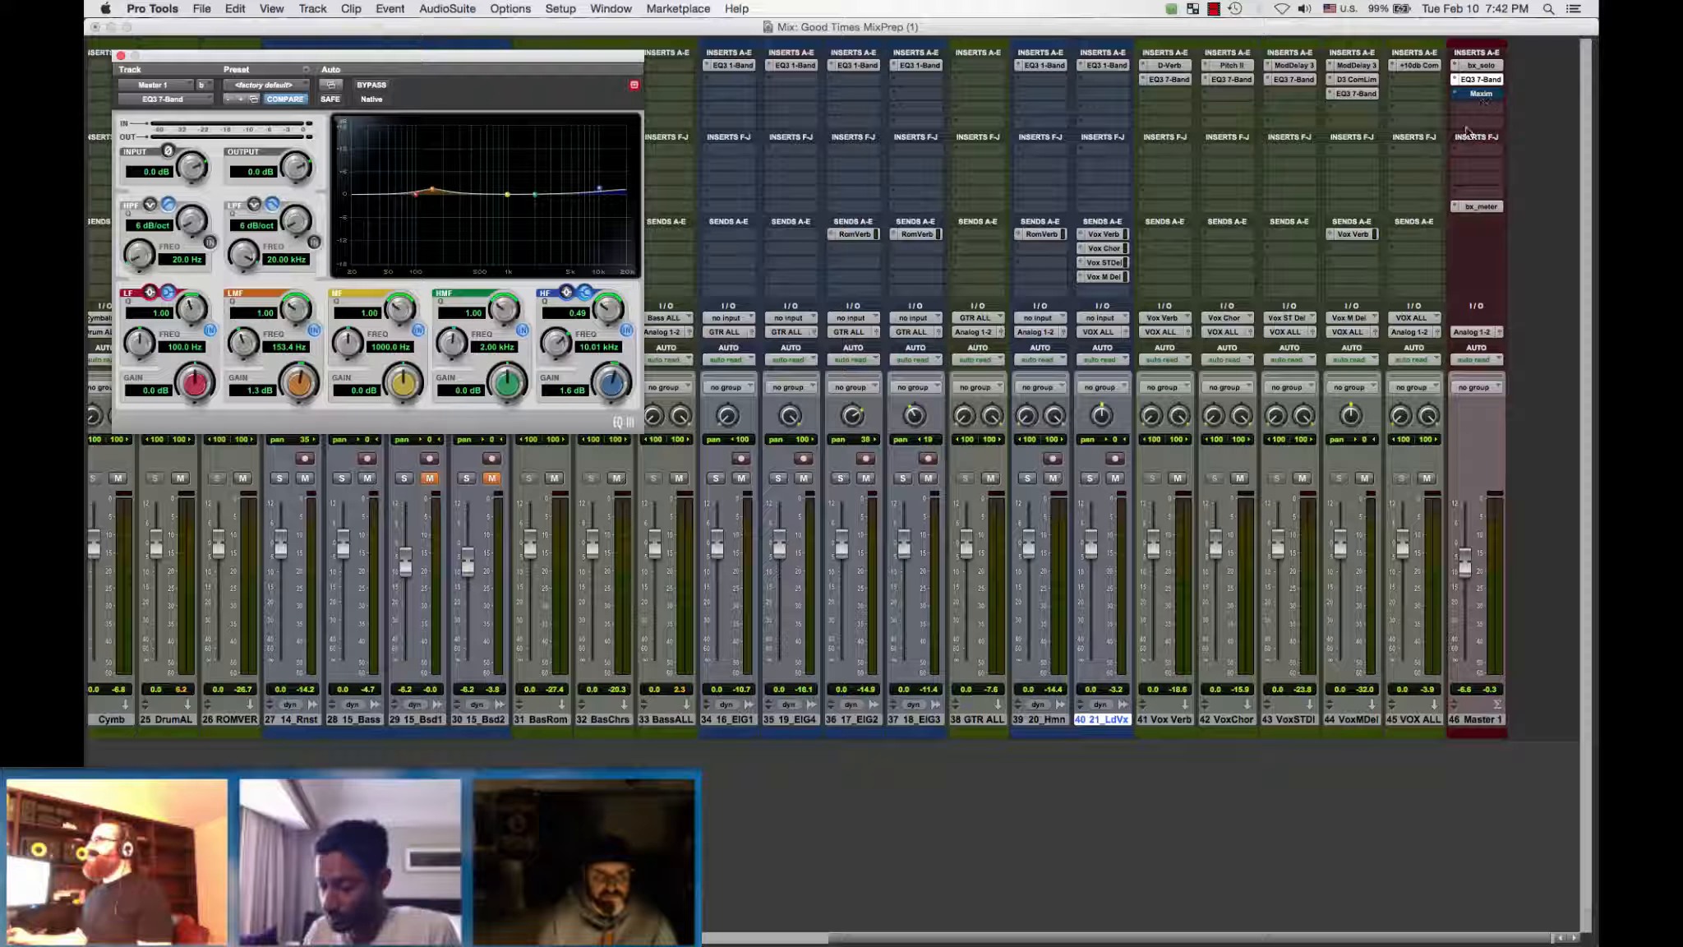
pyautogui.click(1481, 95)
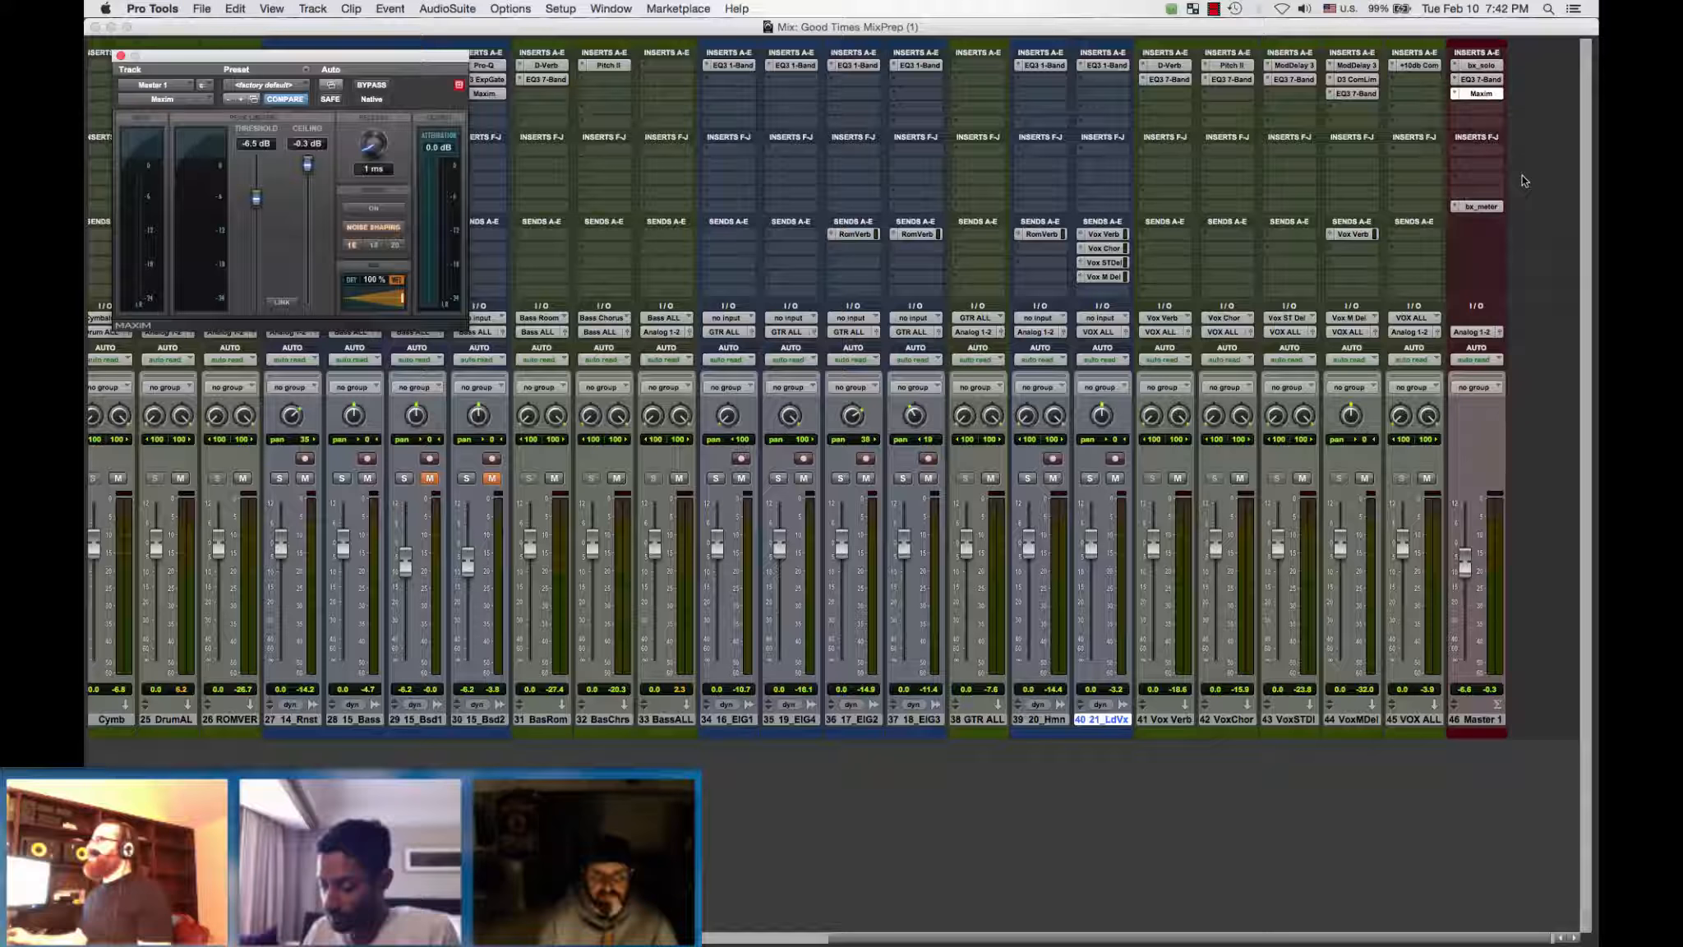
# Step: Meter the processed mix with bx_meter on Master 1, and stop playback and save the session
pyautogui.click(1483, 207)
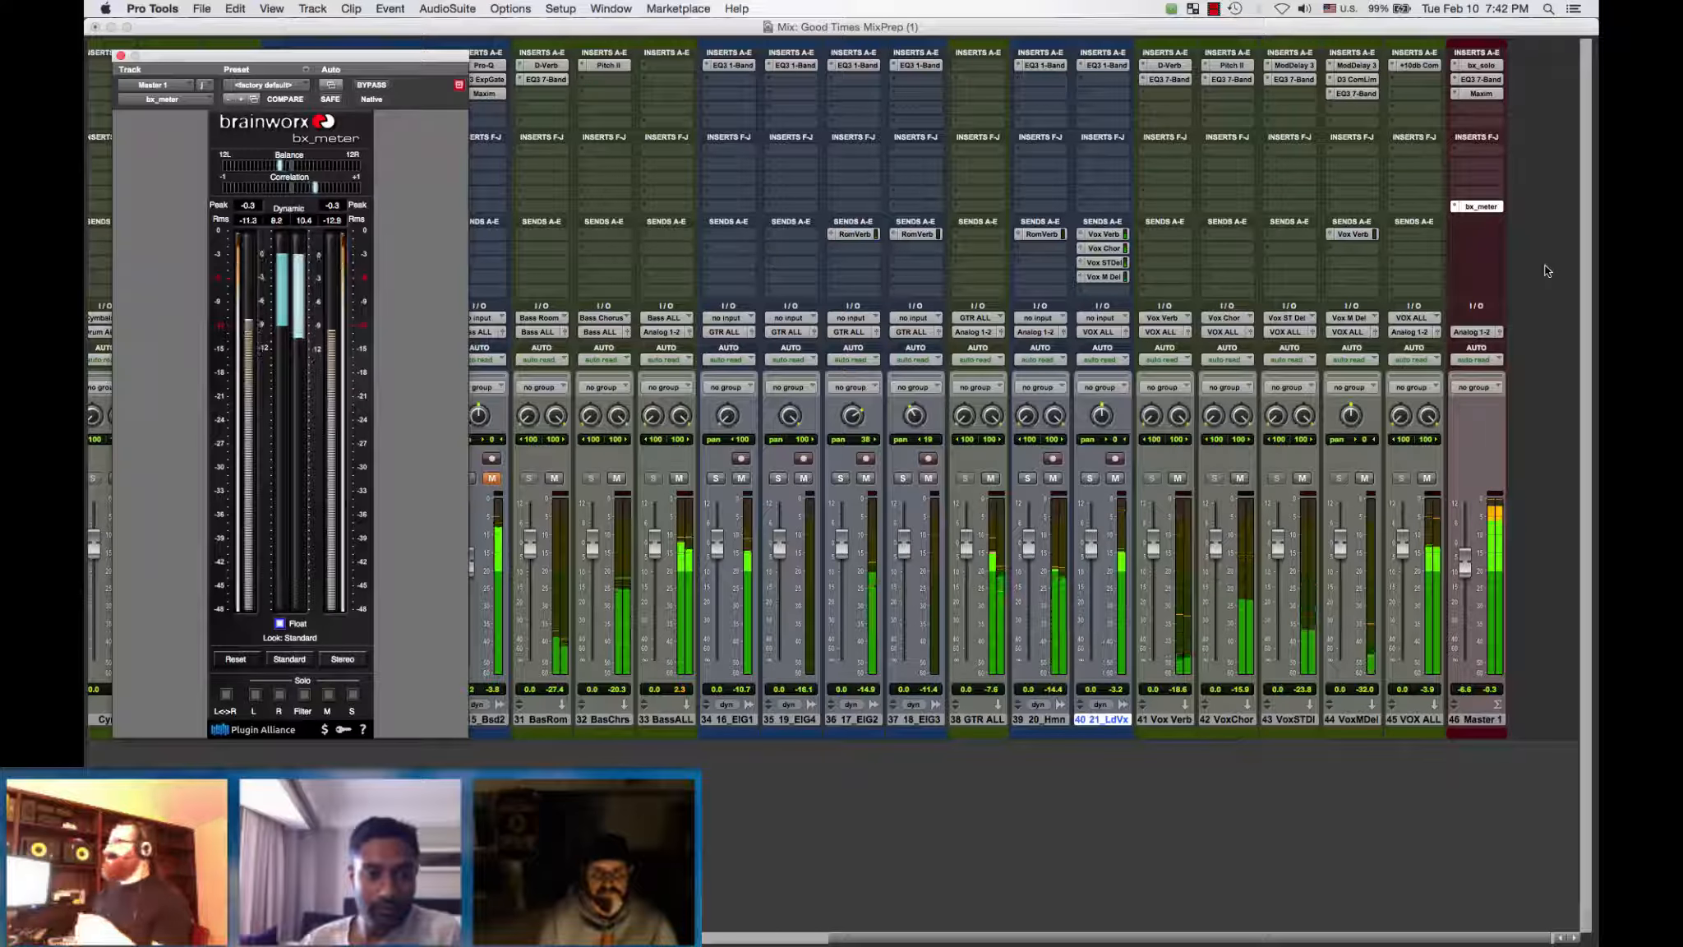
pyautogui.press('space')
pyautogui.press('super+s')
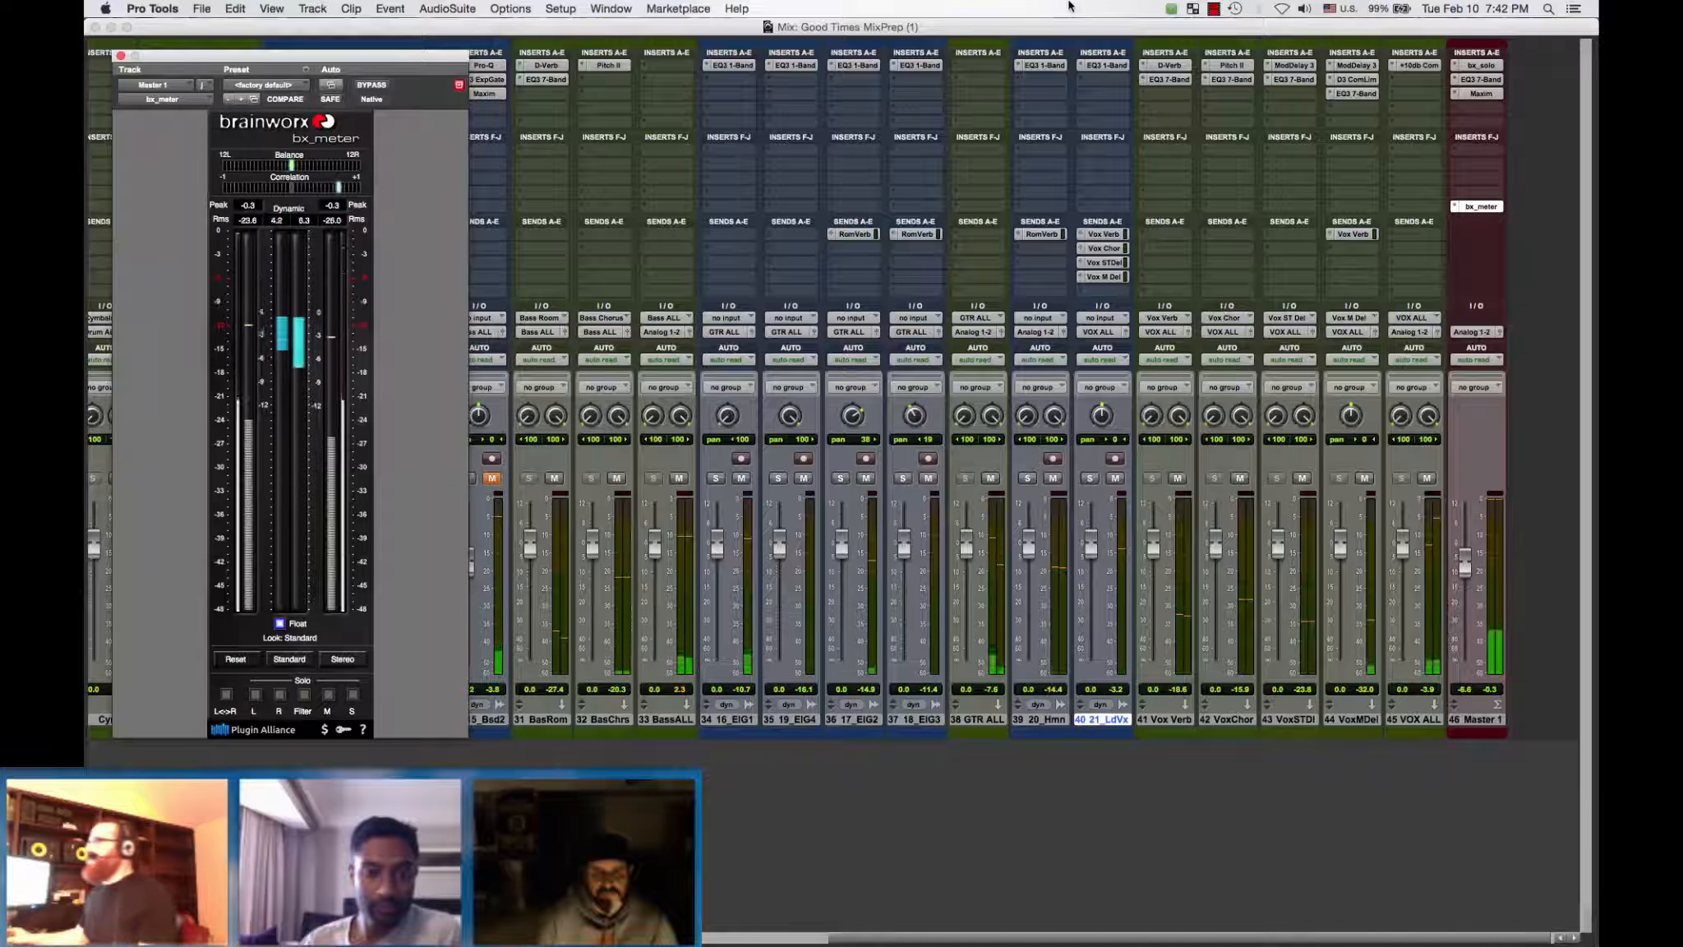
pyautogui.click(1214, 9)
pyautogui.click(1259, 27)
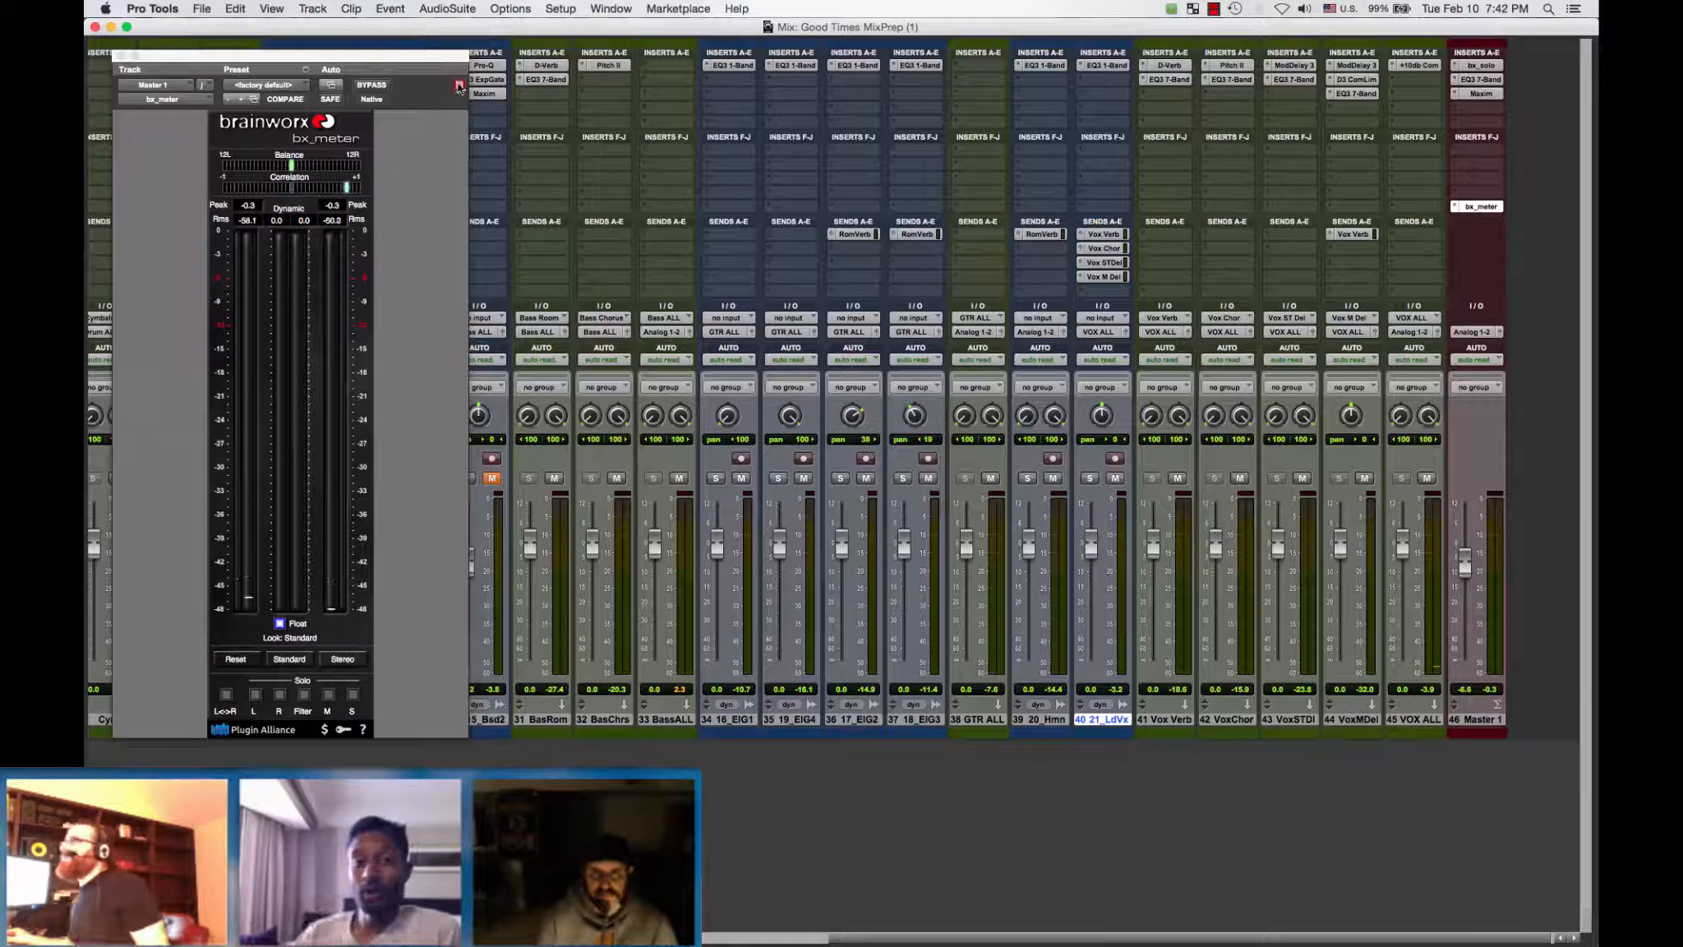
# Step: Keep the bx_meter window open and bring up Master 1's bx_solo near the master strip
pyautogui.moveTo(436, 63); pyautogui.dragTo(416, 53)
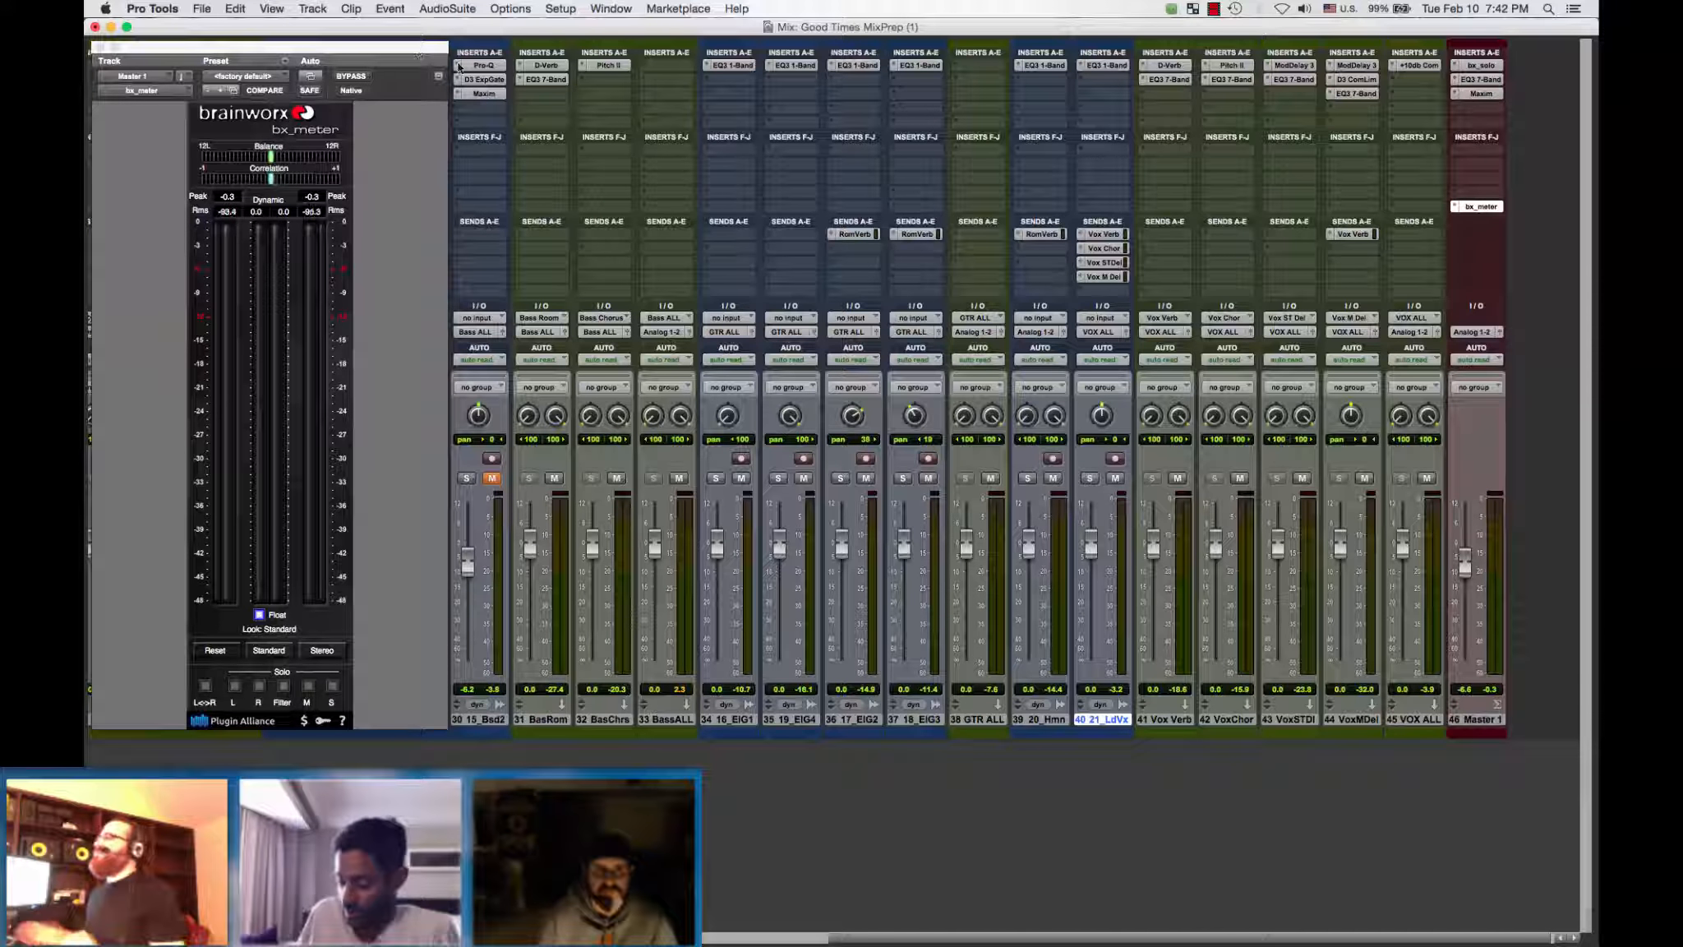
pyautogui.click(1480, 65)
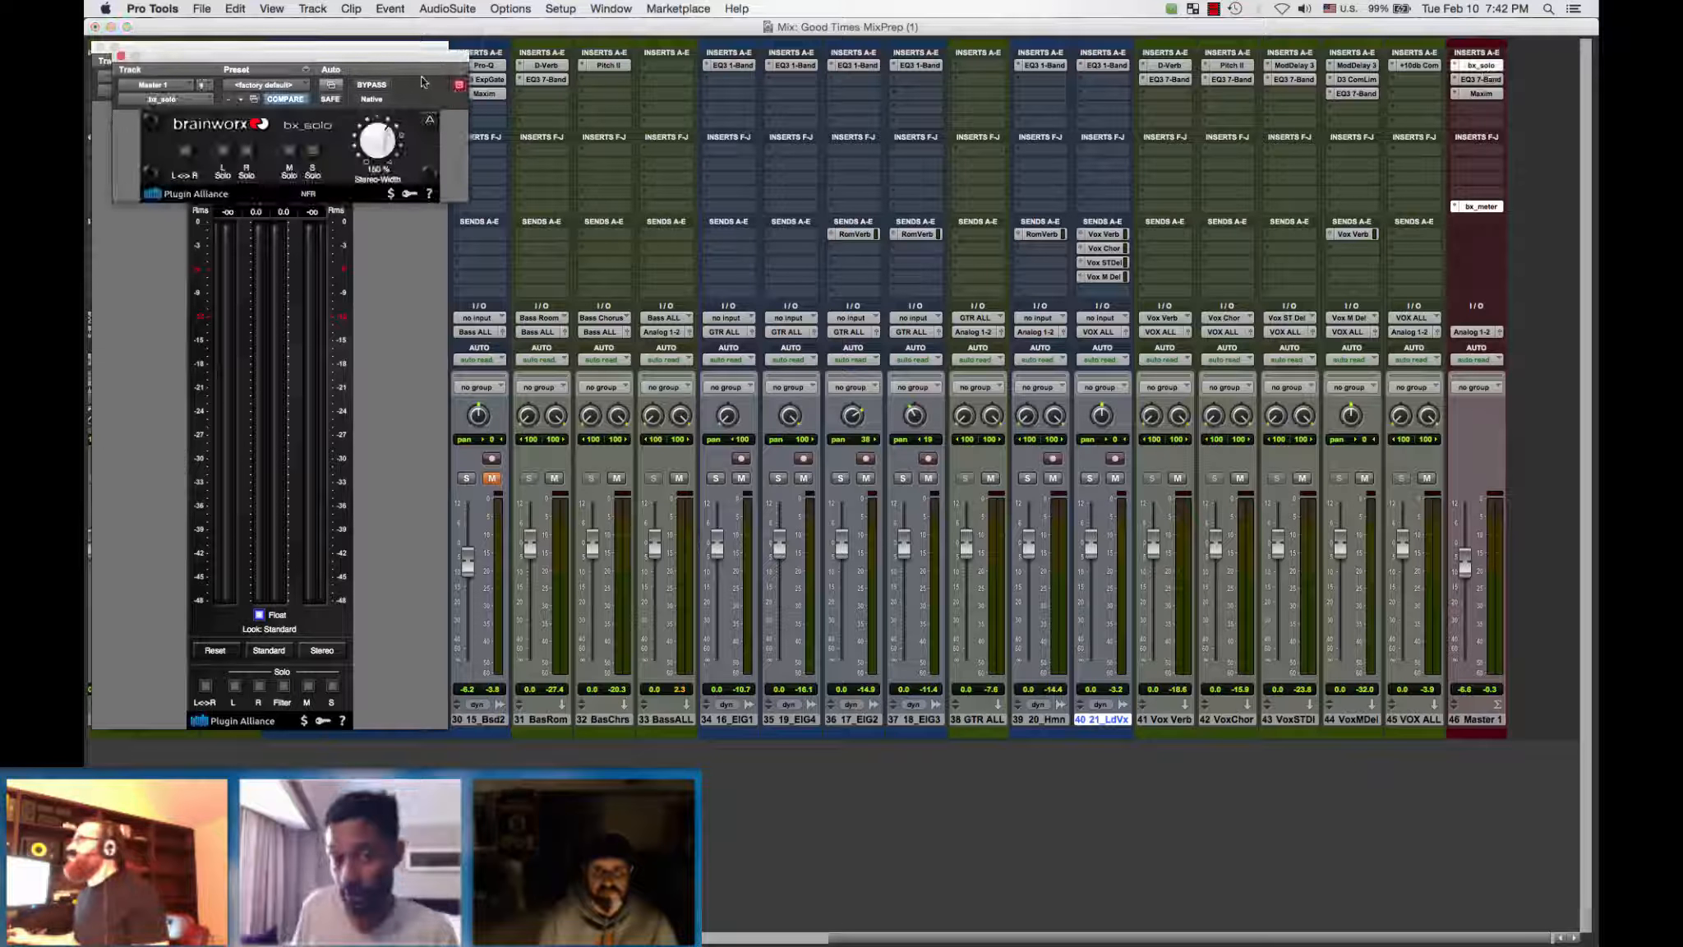
pyautogui.moveTo(421, 81); pyautogui.dragTo(1477, 236)
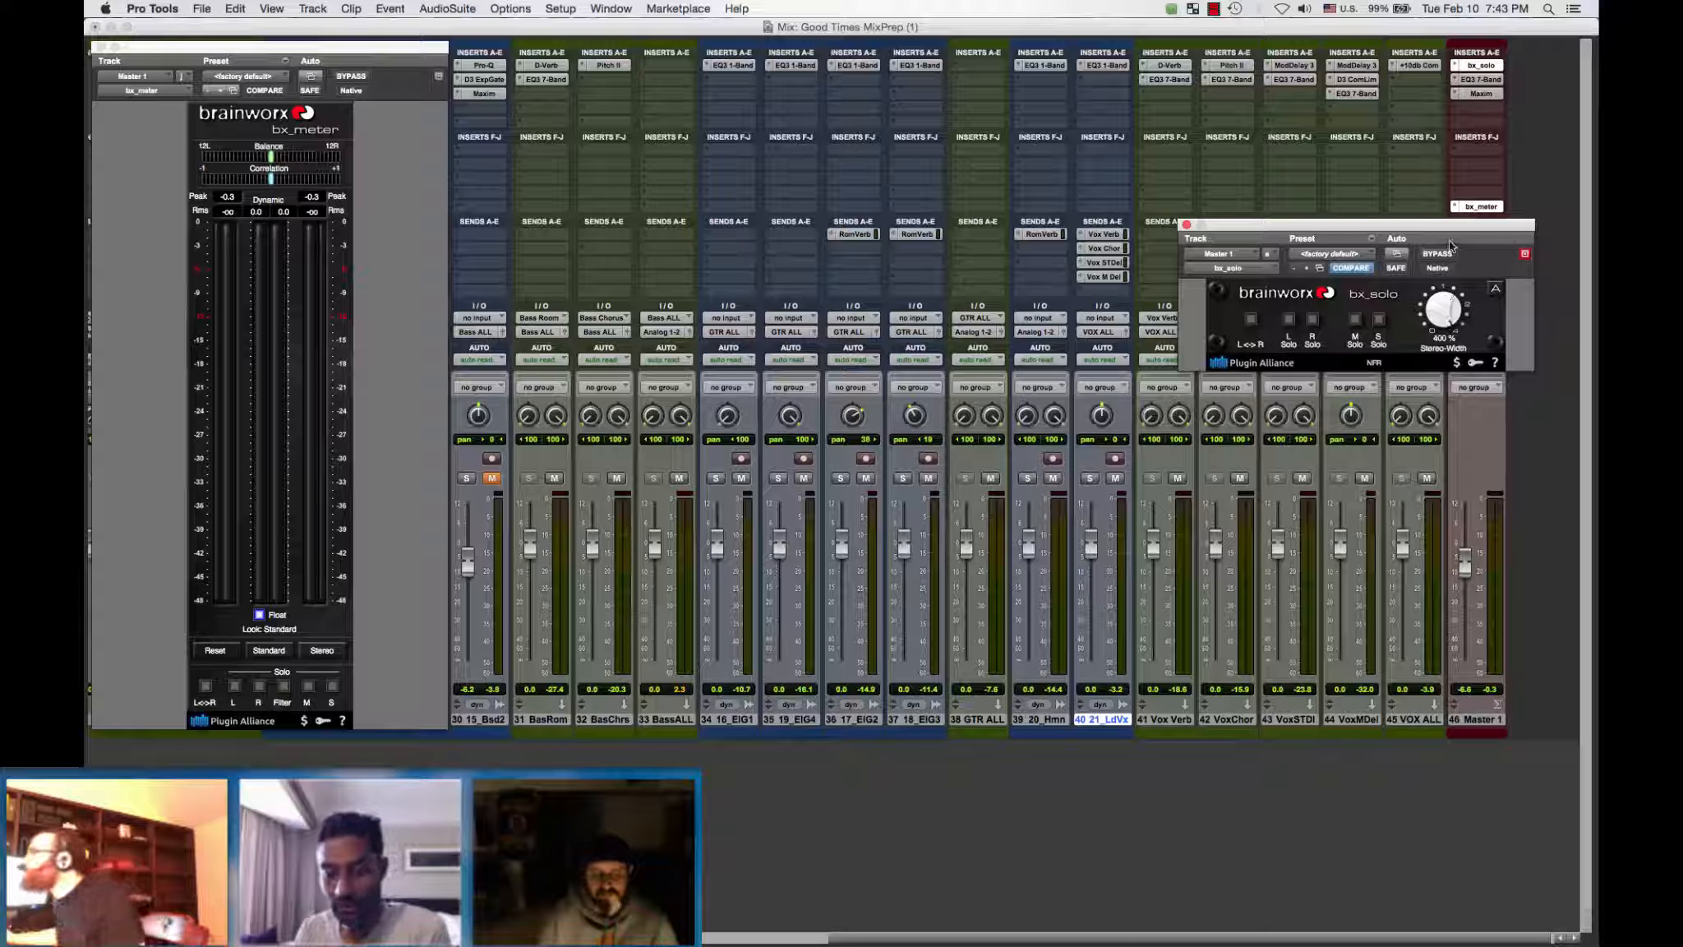
# Step: Try bx_solo's Stereo-Width at 400 % and return it to 150 %
pyautogui.moveTo(1446, 320); pyautogui.dragTo(1451, 245)
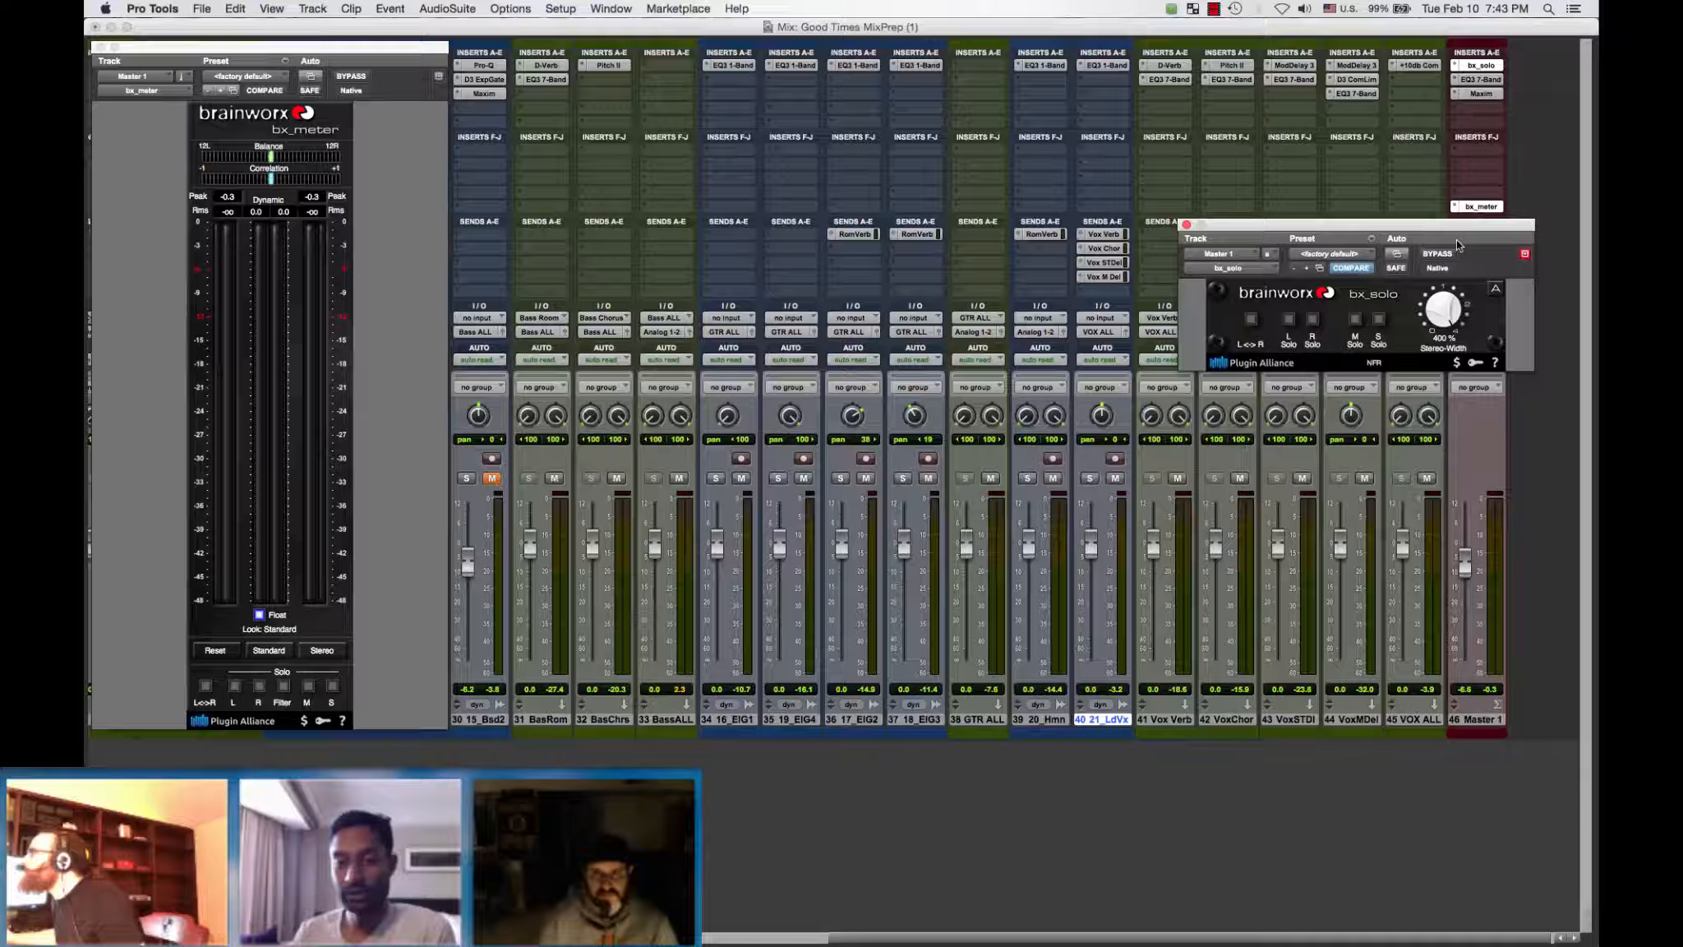
pyautogui.moveTo(1445, 313); pyautogui.dragTo(1480, 359)
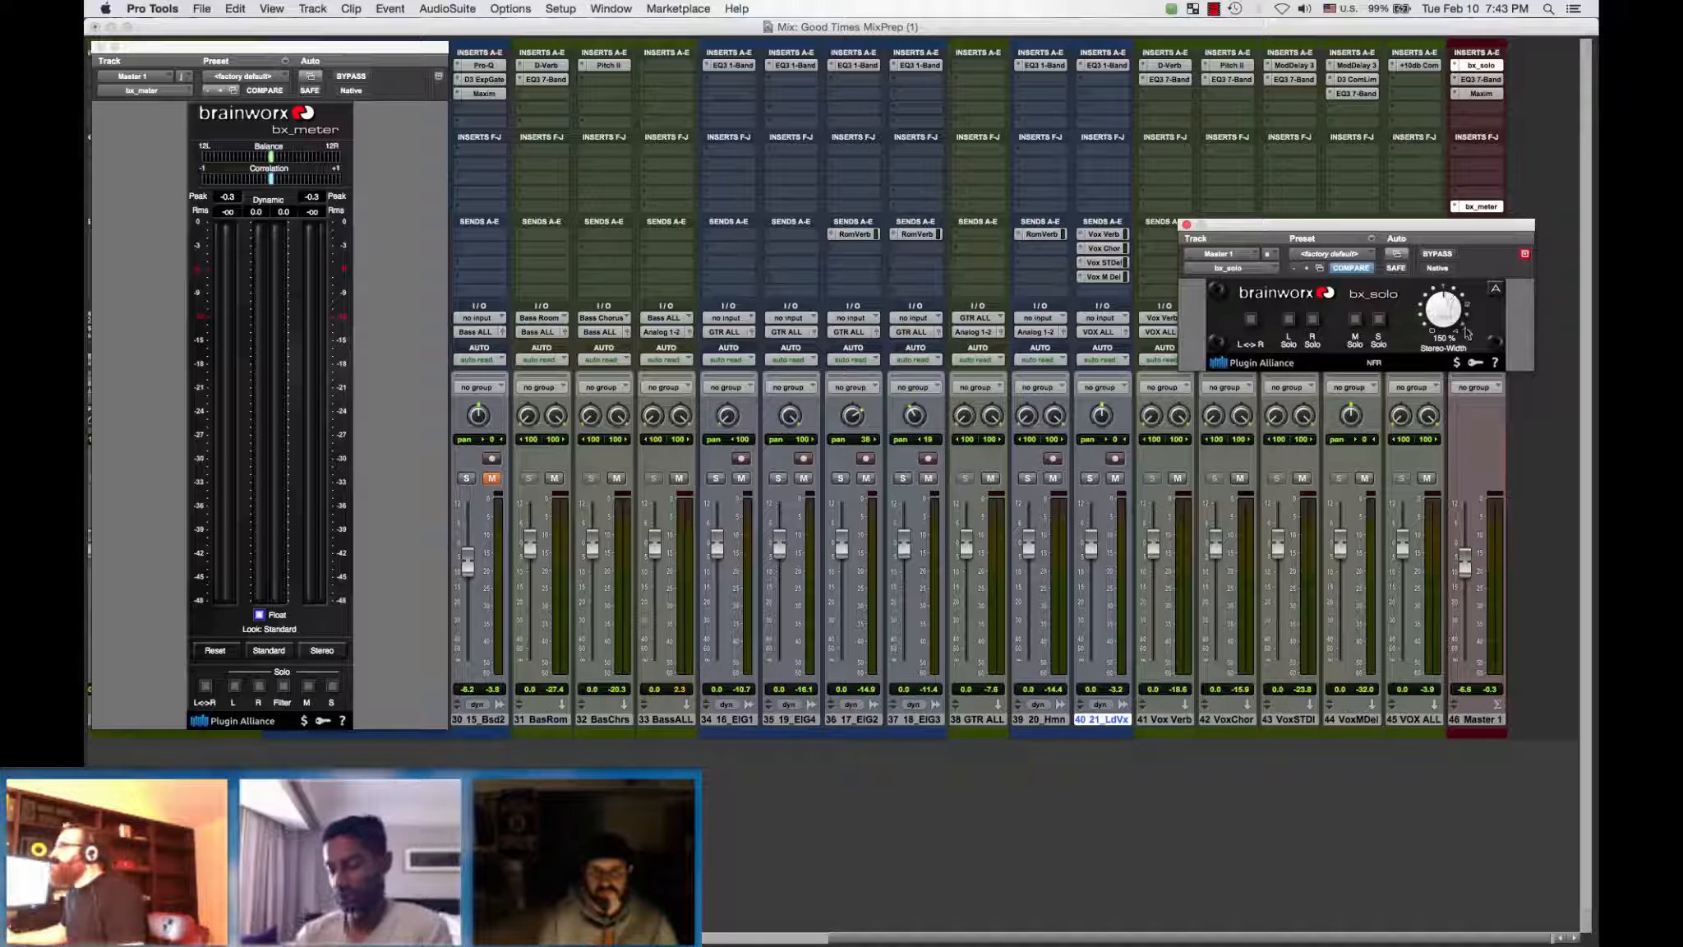
pyautogui.moveTo(1468, 332)
pyautogui.mouseDown()
pyautogui.moveTo(1473, 347)
pyautogui.moveTo(1473, 328)
pyautogui.mouseUp()
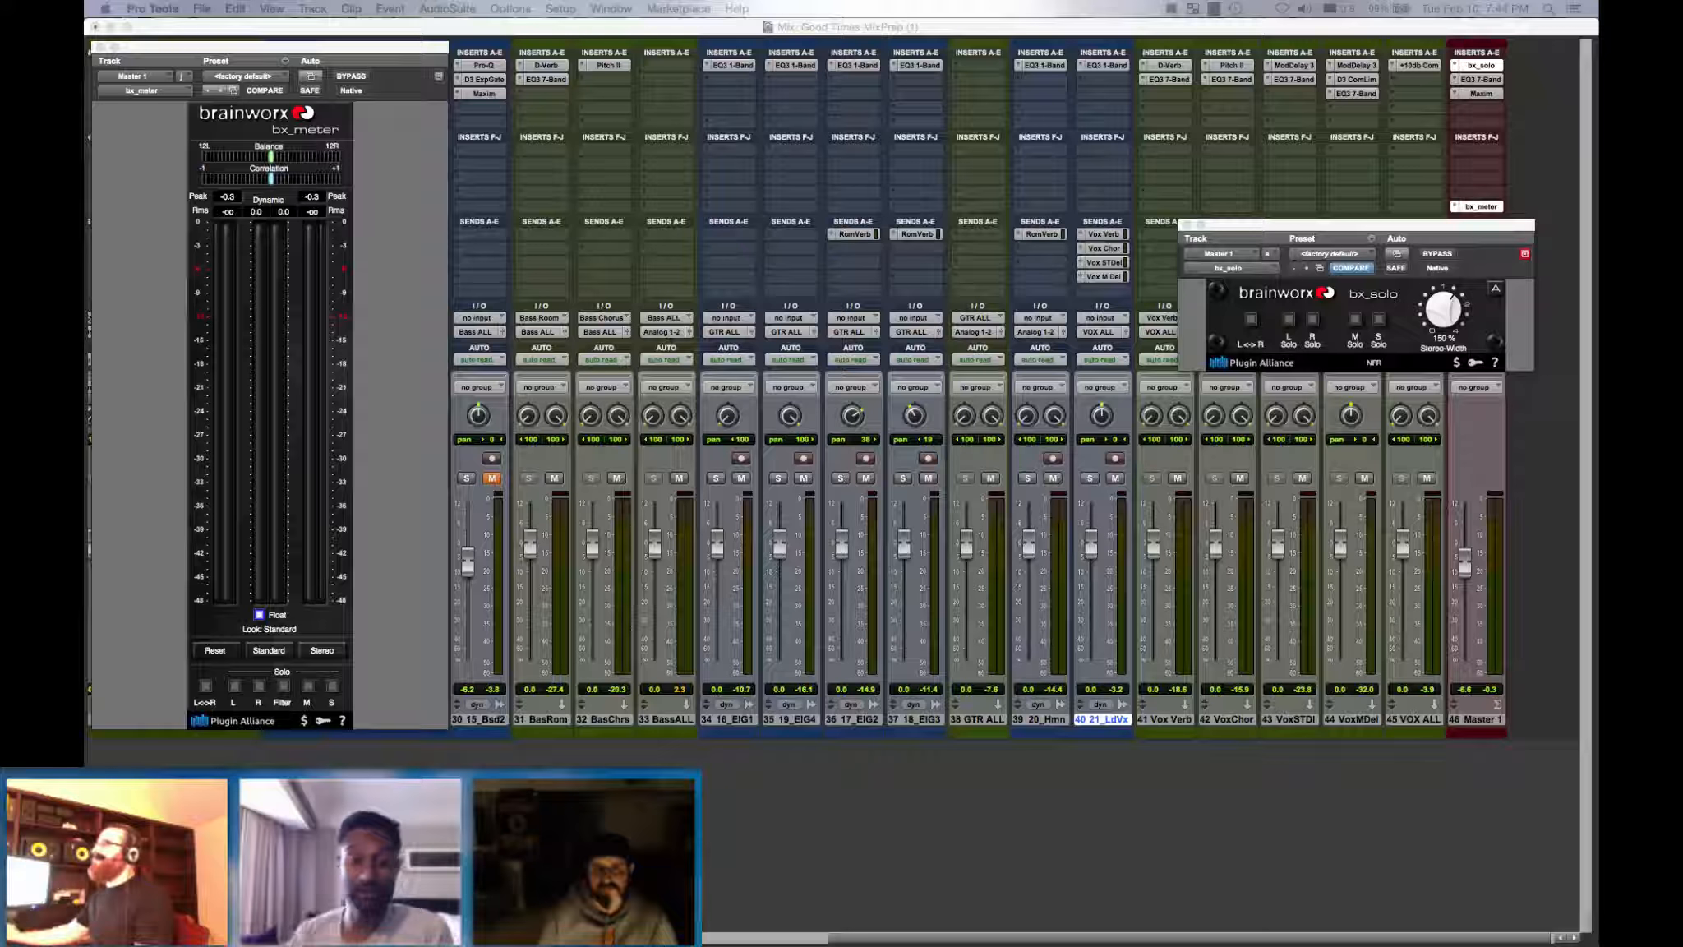
# Step: Keep the bx_solo window open and stack Master 1's EQ3 7-Band and Maxim windows below it
pyautogui.click(1521, 265)
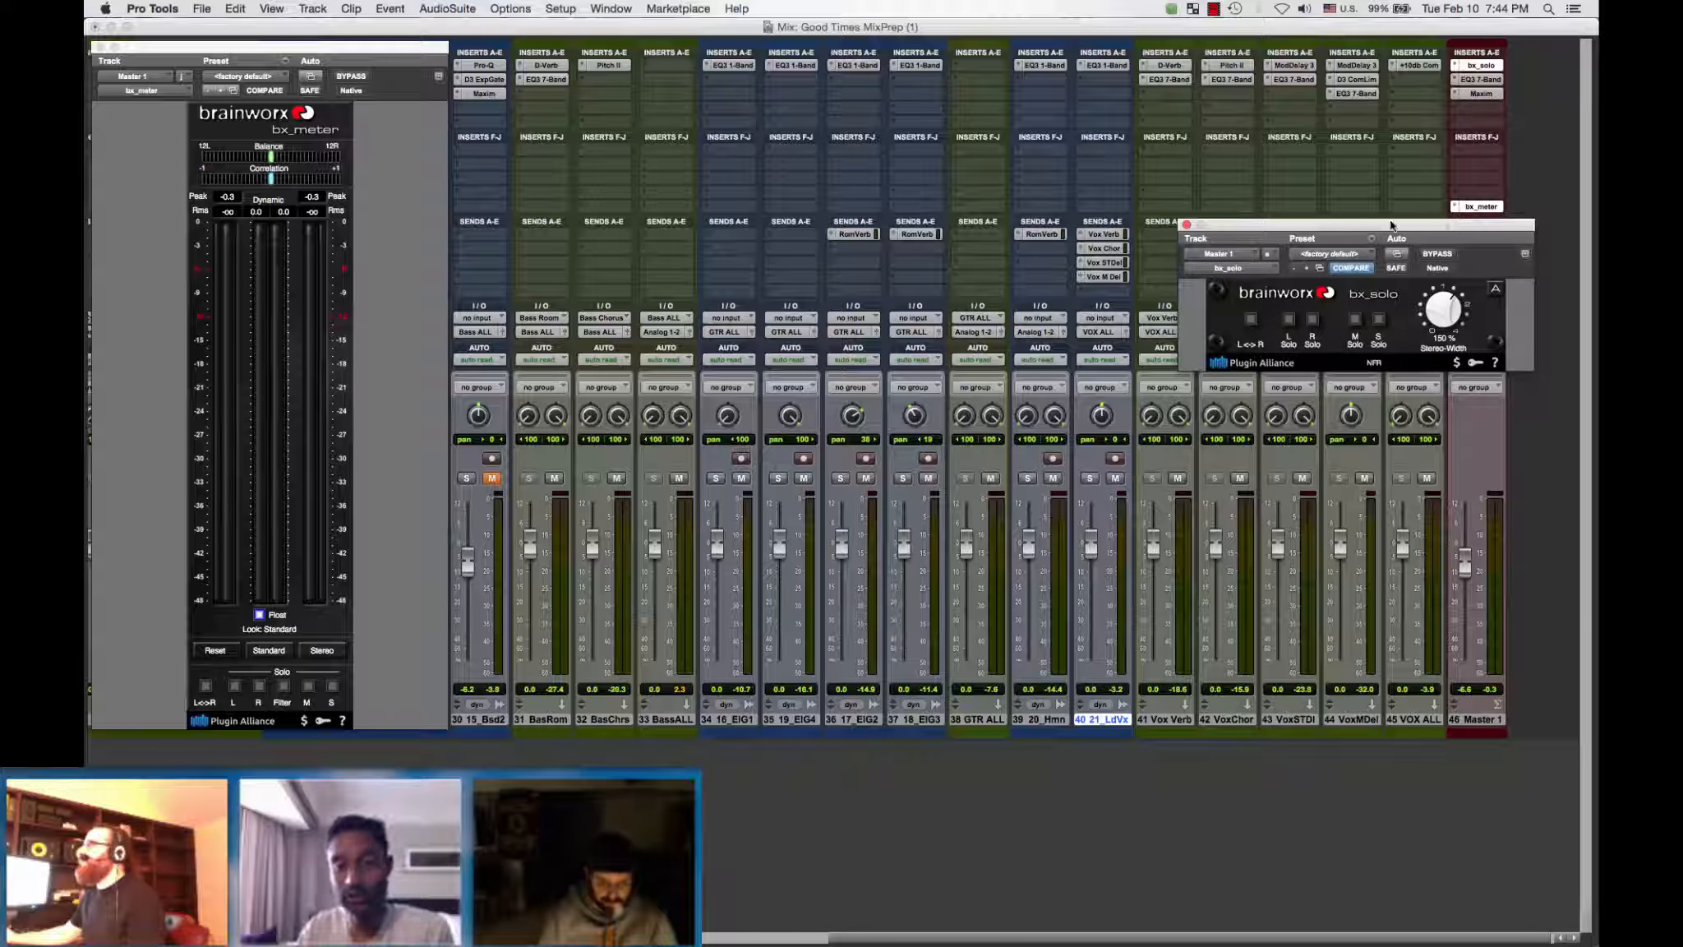
pyautogui.moveTo(1391, 225); pyautogui.dragTo(1300, 51)
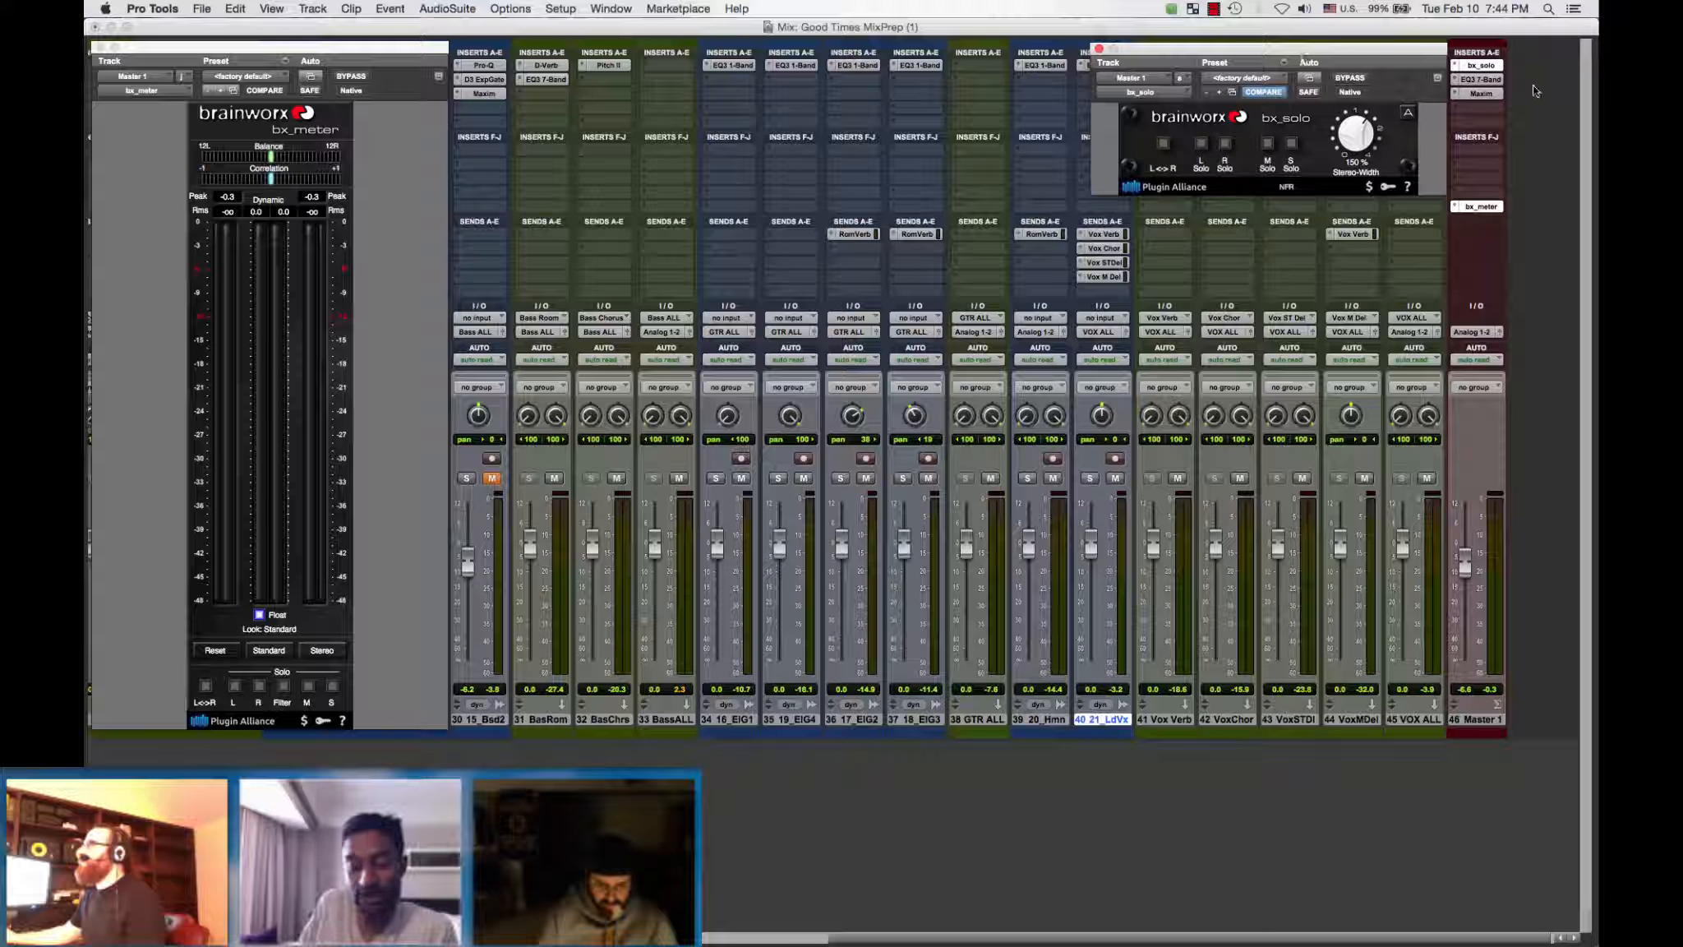
pyautogui.click(1481, 79)
pyautogui.moveTo(1396, 226); pyautogui.dragTo(1247, 205)
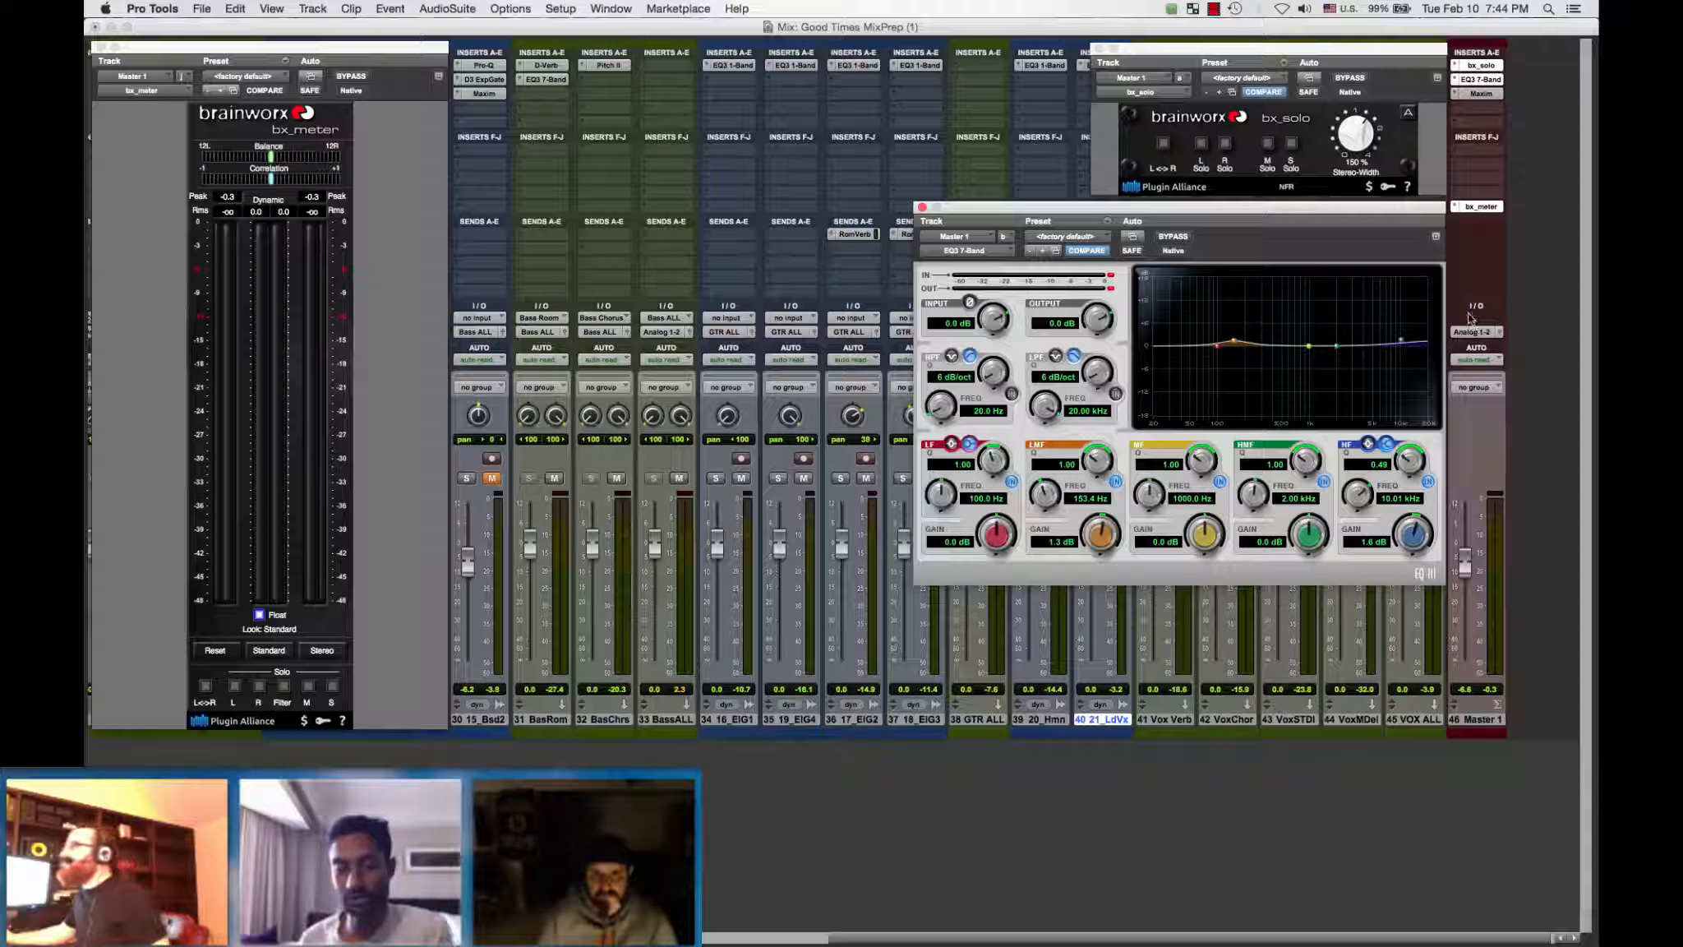
pyautogui.click(1481, 93)
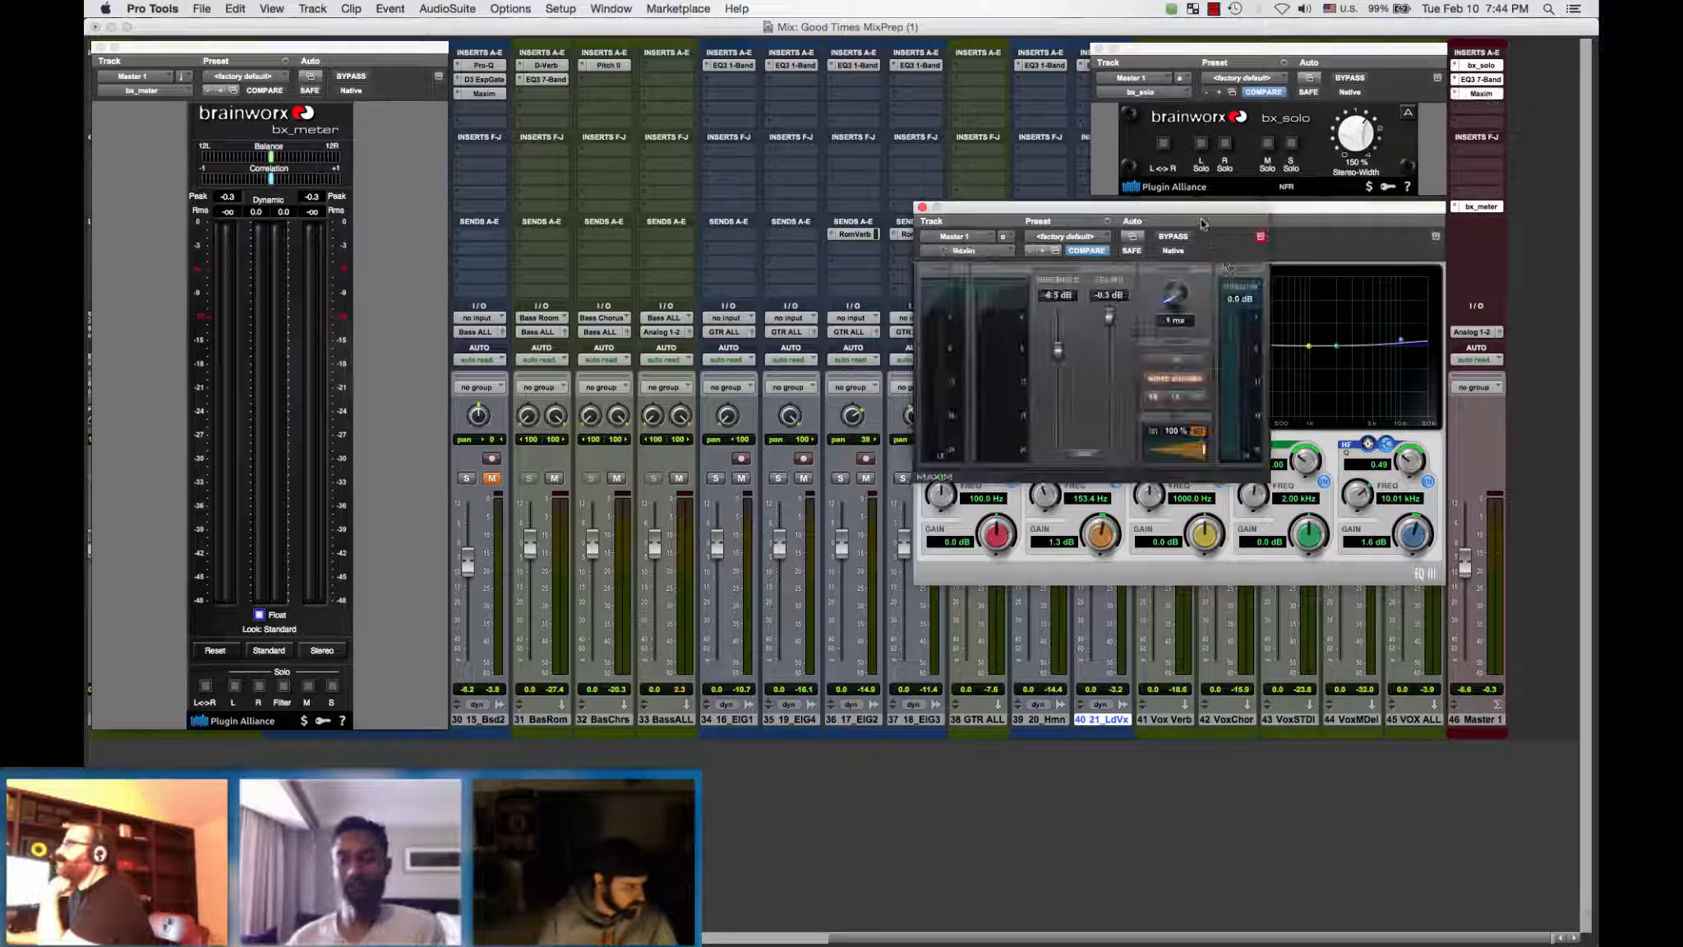
pyautogui.moveTo(1203, 223); pyautogui.dragTo(1376, 594)
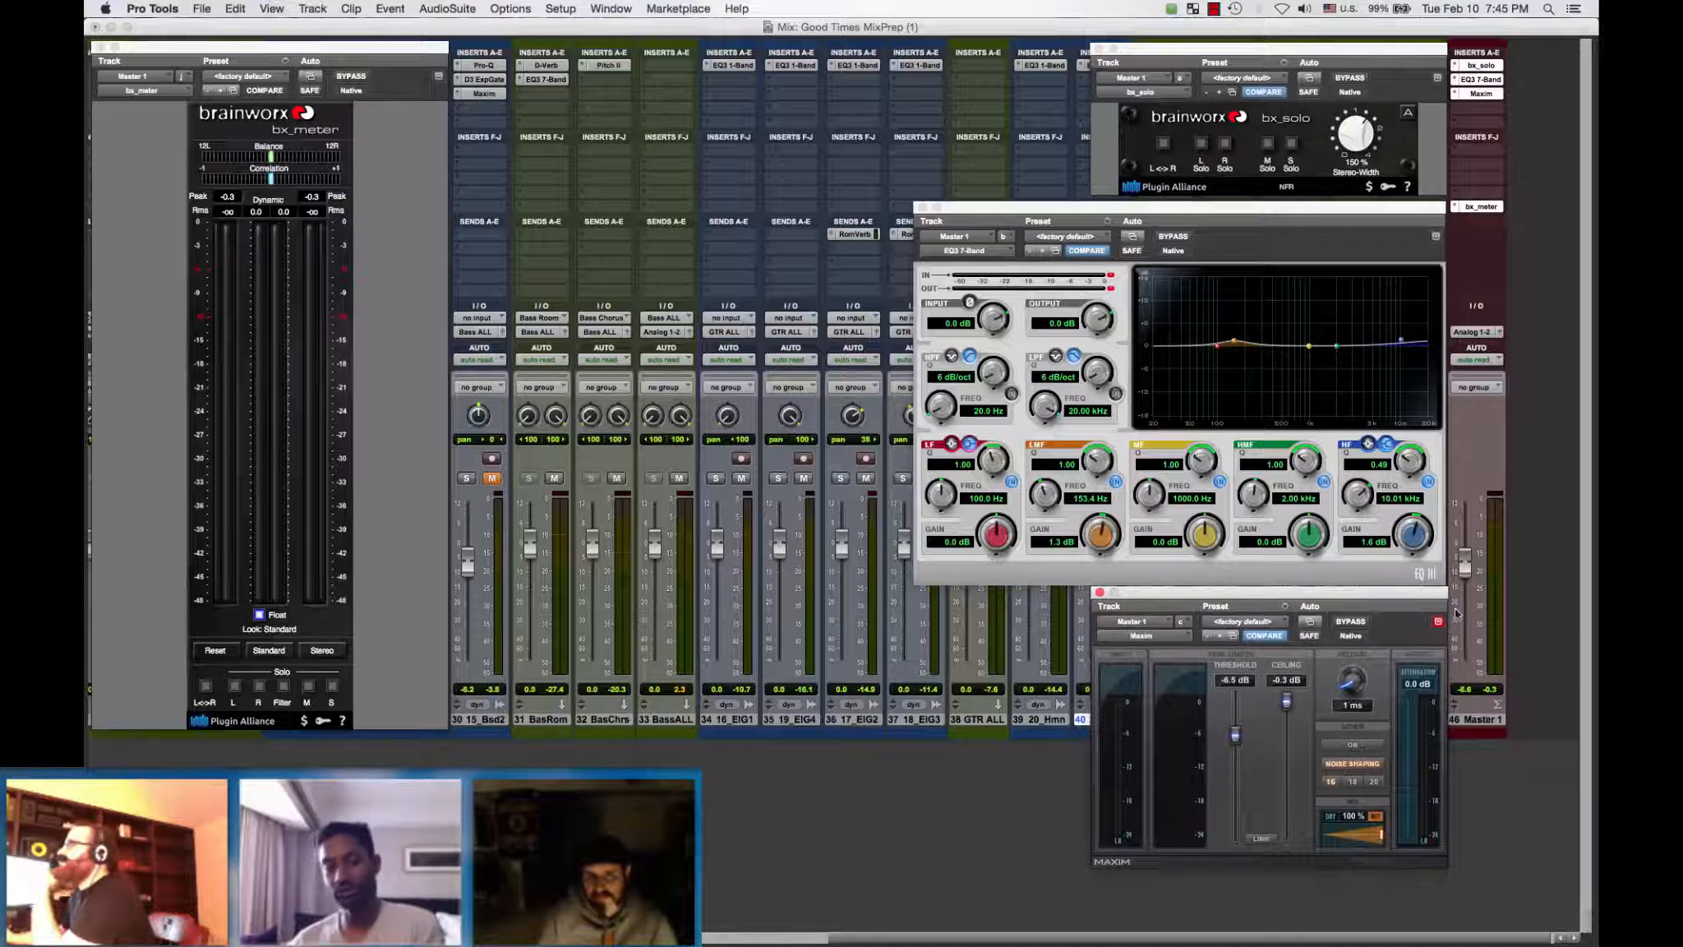
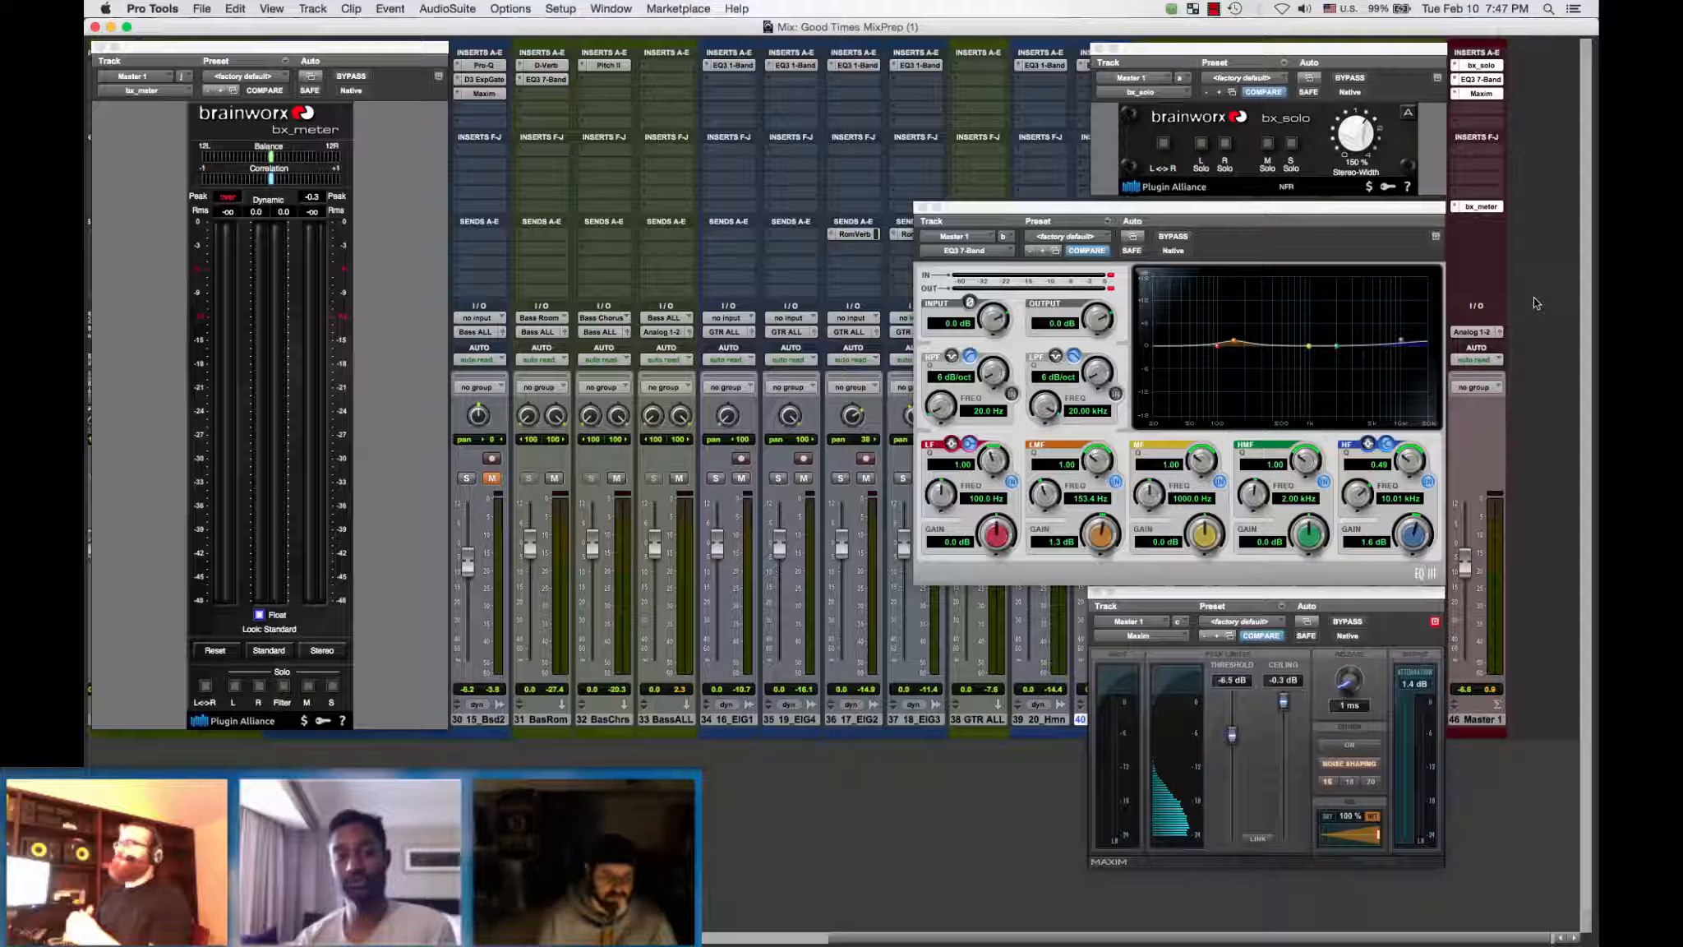
# Step: Move the bx_meter window clear of the other plug-in windows and clear the EQ3 7-Band's clip indicators
pyautogui.moveTo(396, 47); pyautogui.dragTo(860, 87)
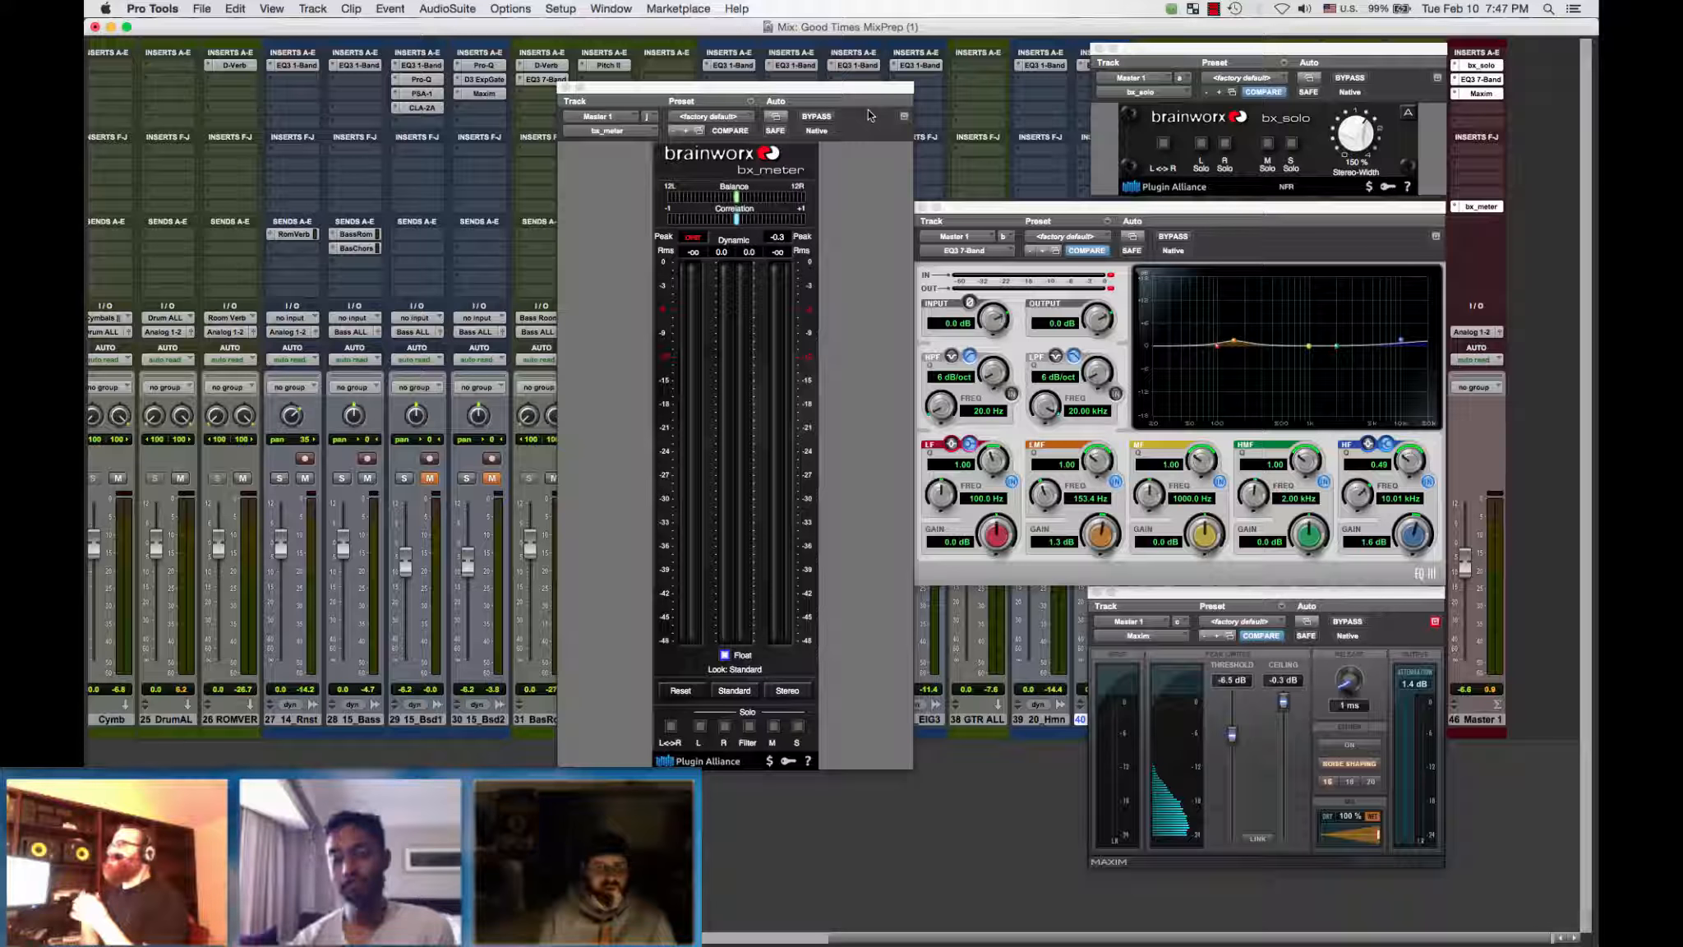
pyautogui.moveTo(610, 97); pyautogui.dragTo(136, 37)
pyautogui.moveTo(239, 33); pyautogui.dragTo(242, 26)
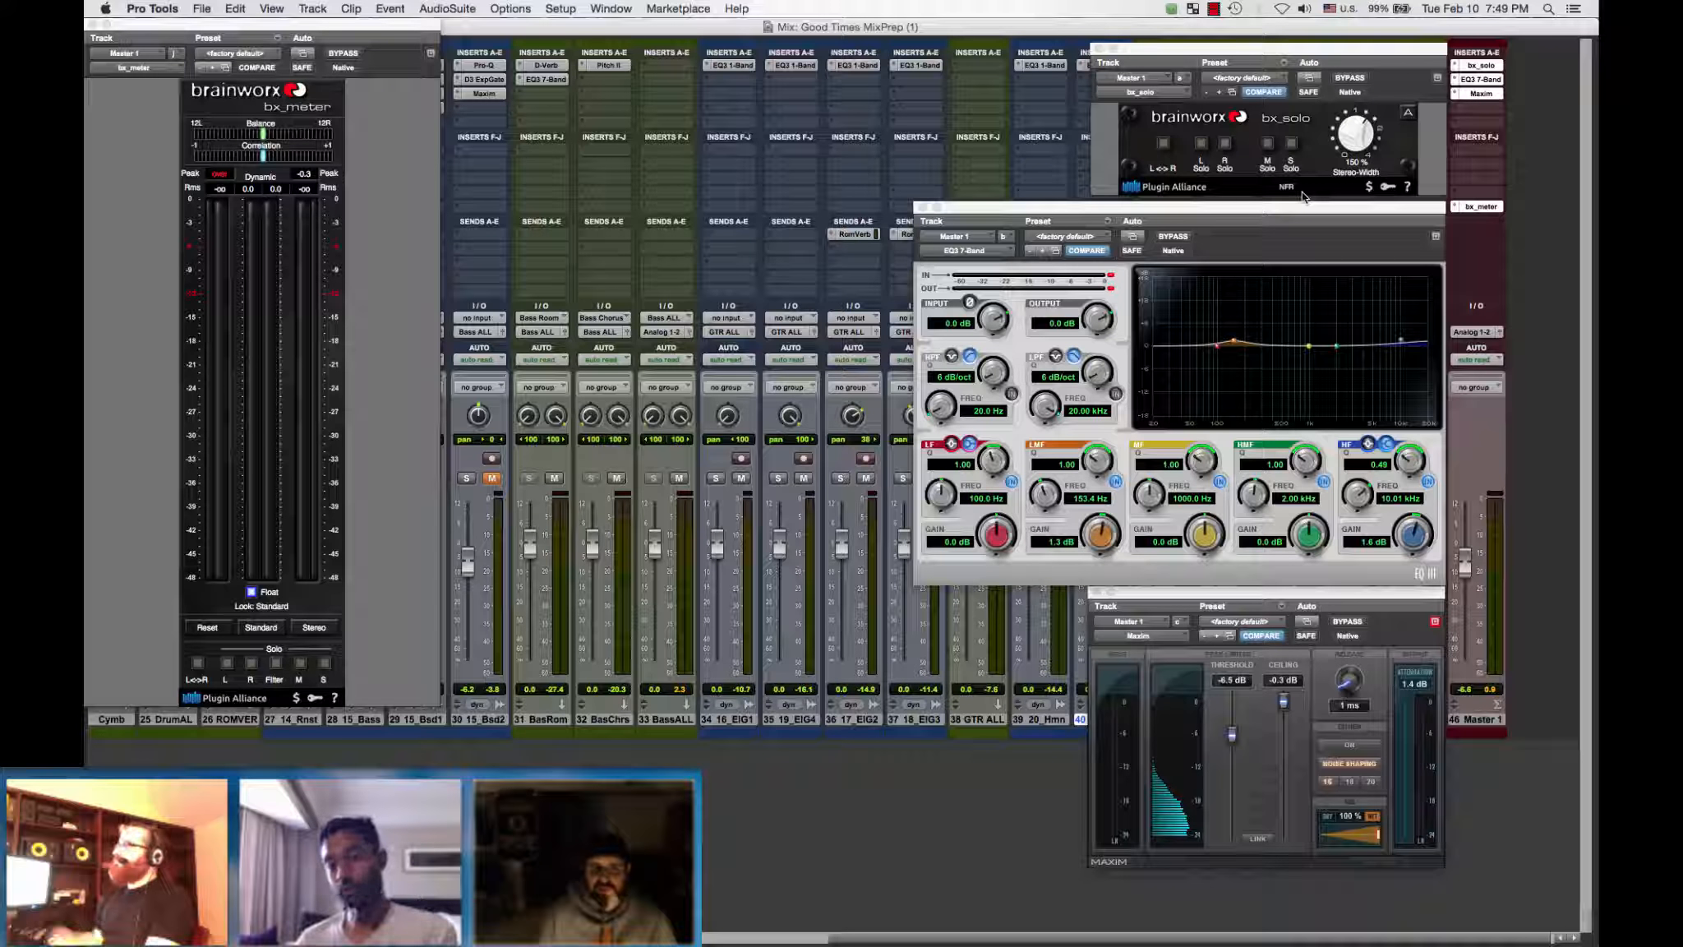
pyautogui.click(1110, 282)
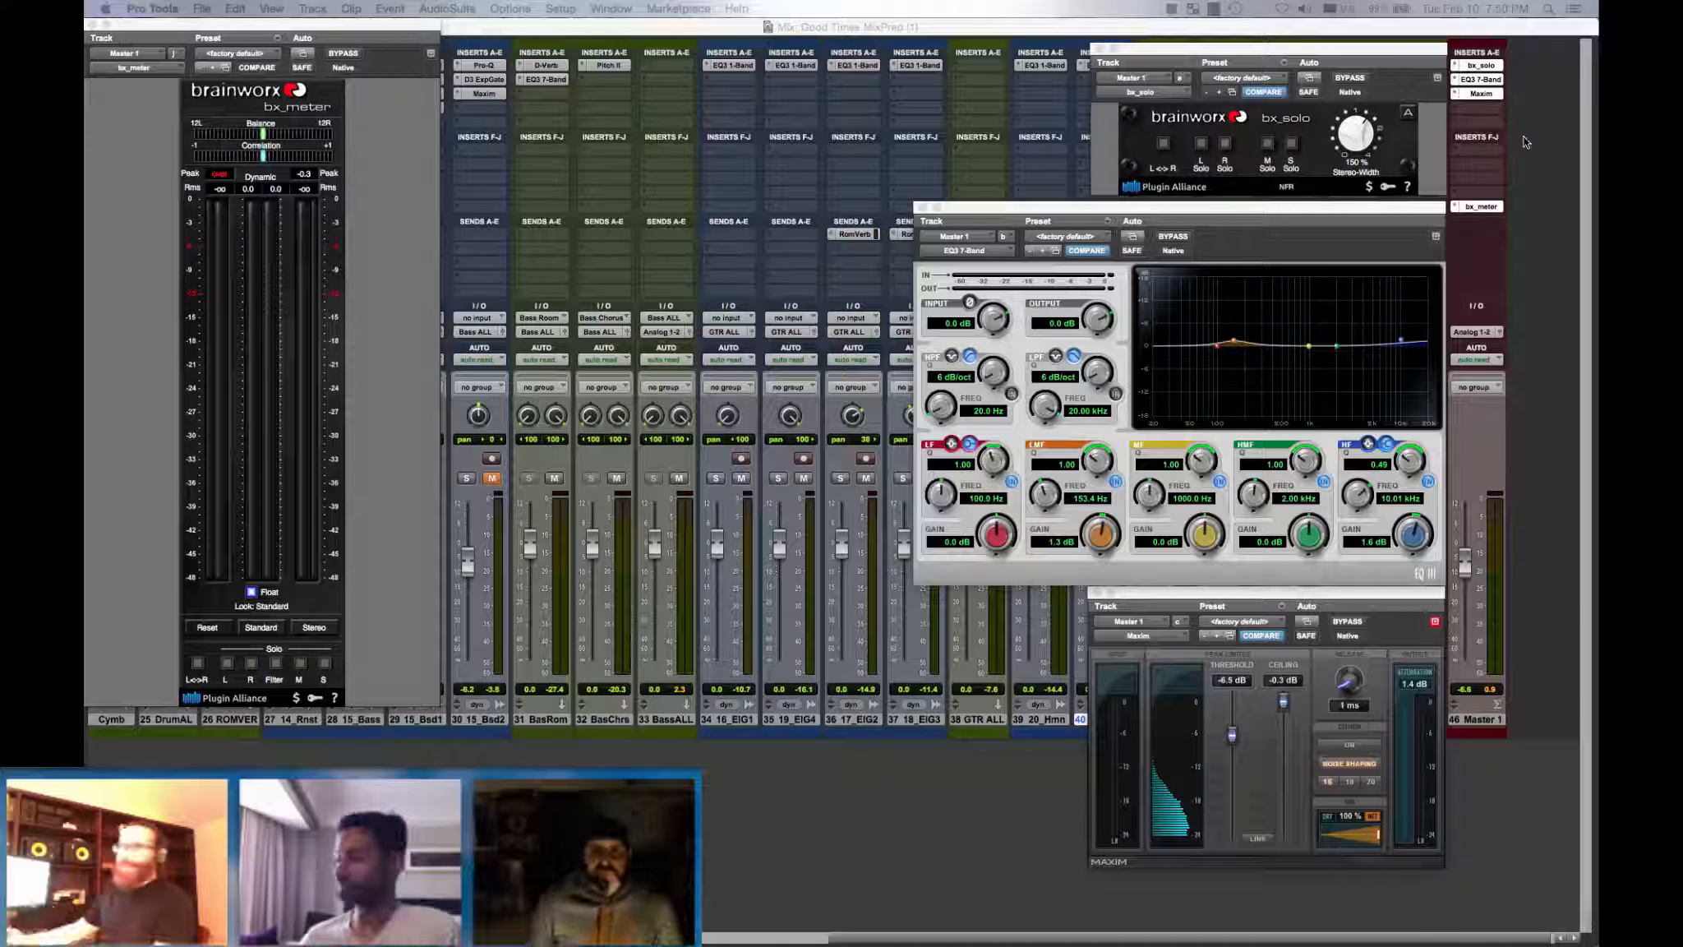
# Step: Bypass the bx_solo, EQ3 7-Band and Maxim inserts on Master 1
pyautogui.keyDown('super'); pyautogui.click(1483, 65); pyautogui.keyUp('super')
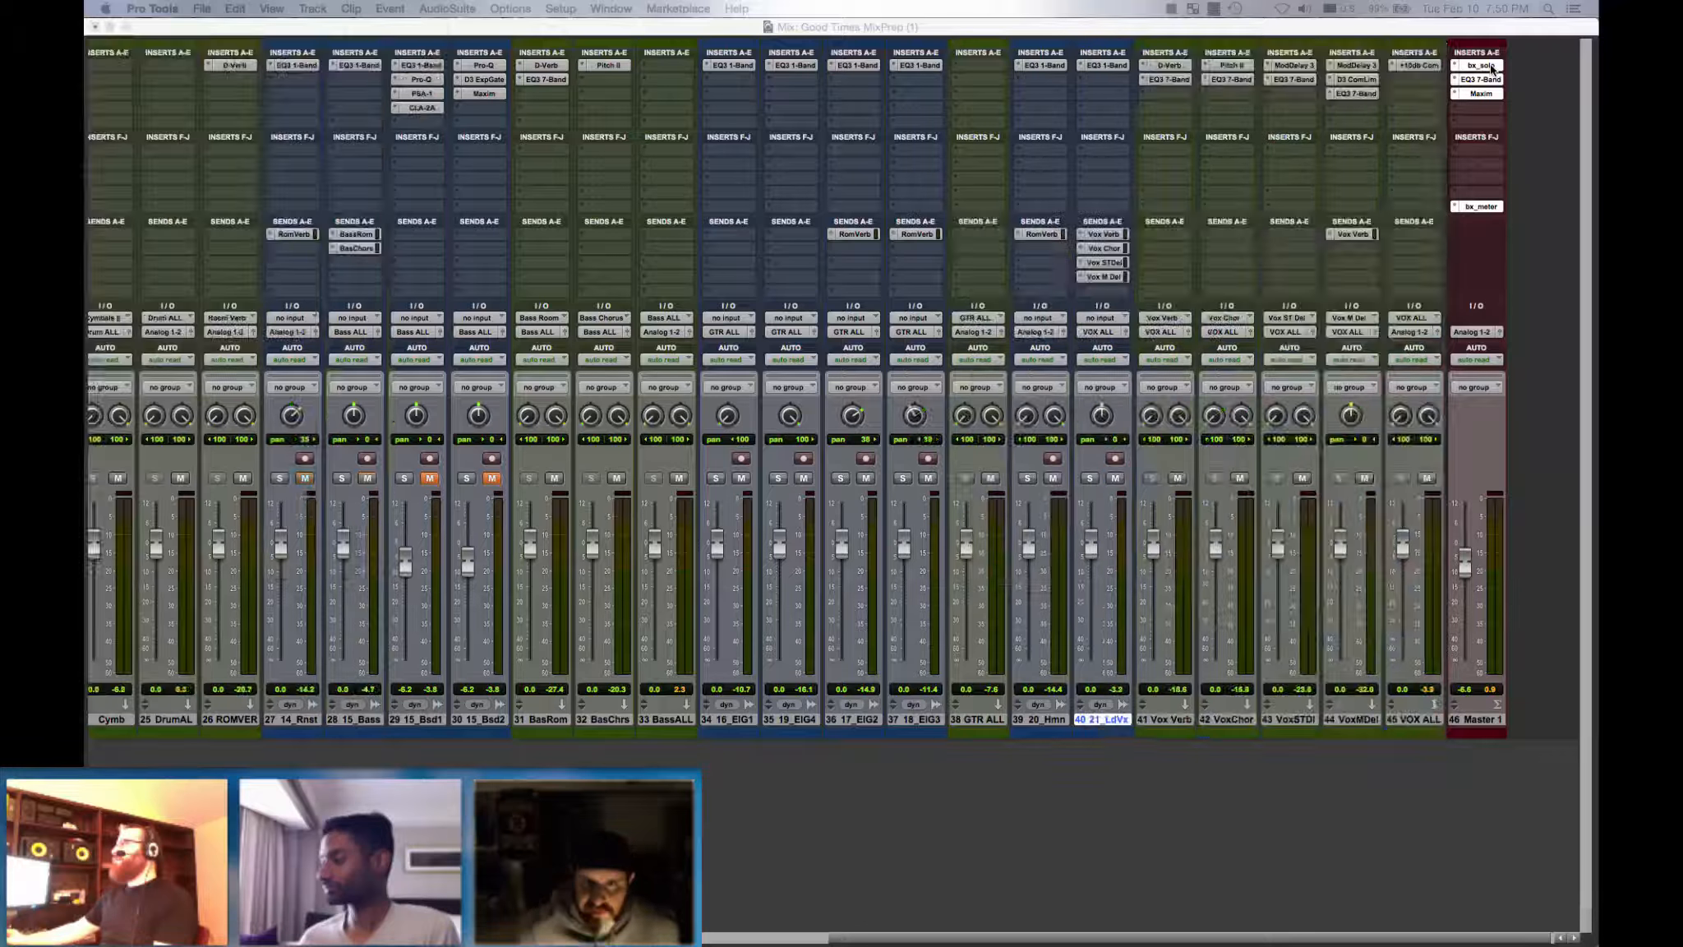
pyautogui.keyDown('super'); pyautogui.click(1491, 81); pyautogui.keyUp('super')
pyautogui.keyDown('super'); pyautogui.click(1491, 94); pyautogui.keyUp('super')
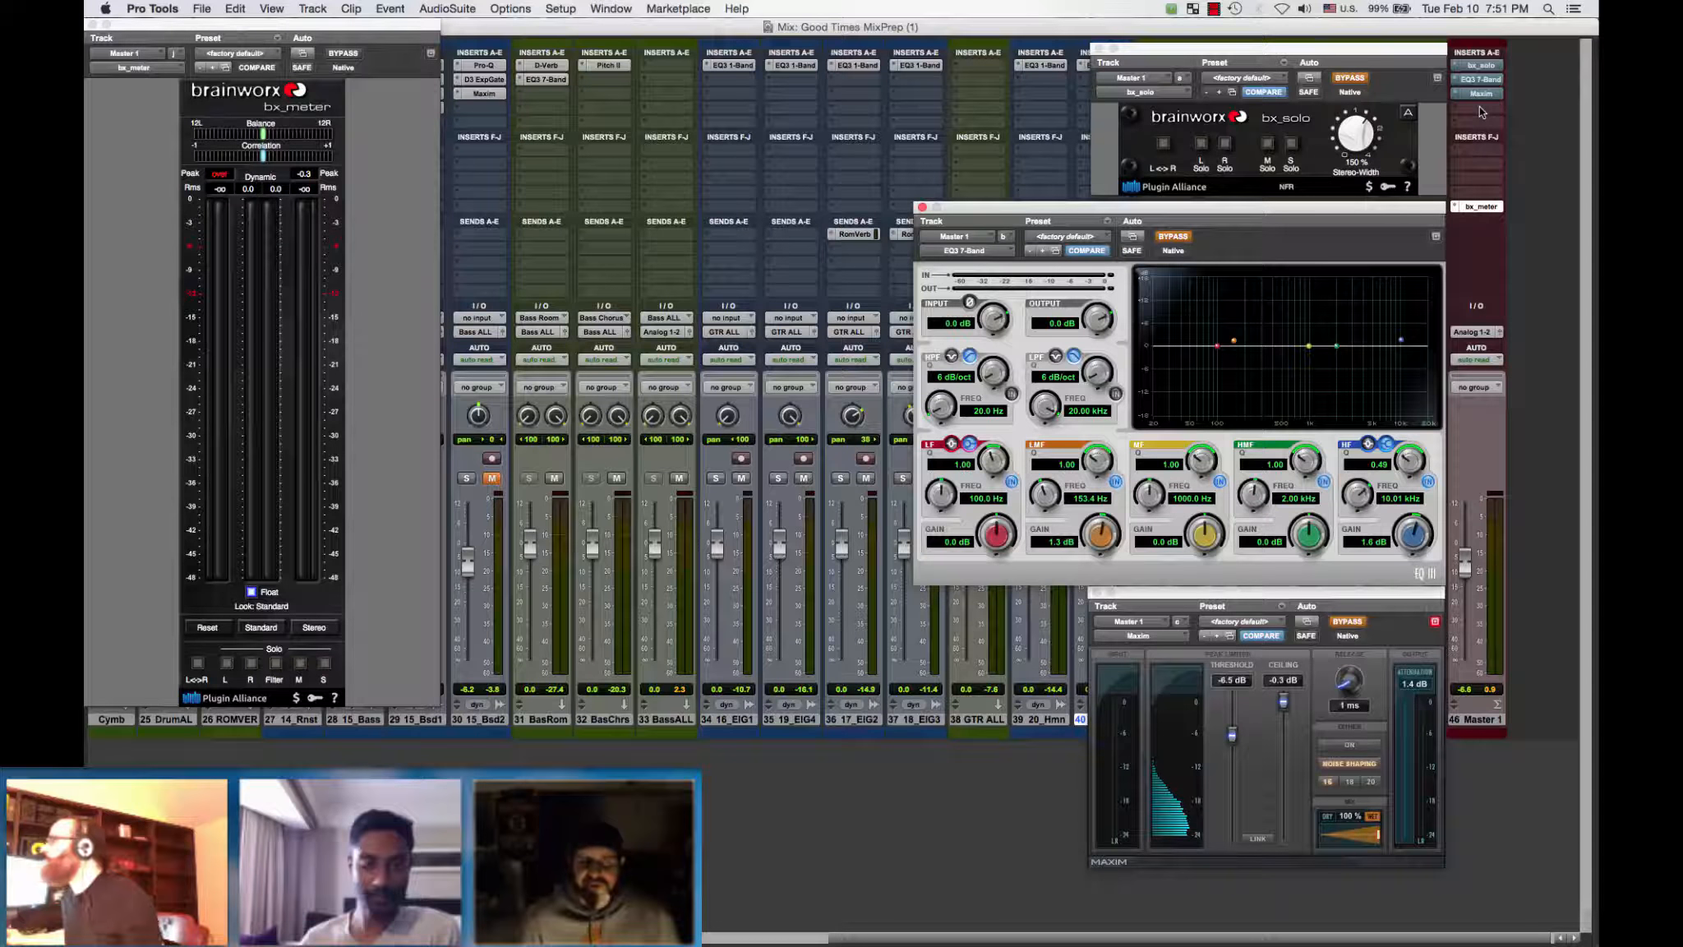
# Step: Copy bx_solo to the first slot of Master 1's F-J inserts and close the bx_solo, EQ3 7-Band and Maxim windows
pyautogui.click(1480, 69)
pyautogui.moveTo(1480, 74); pyautogui.dragTo(1479, 149)
pyautogui.click(1100, 49)
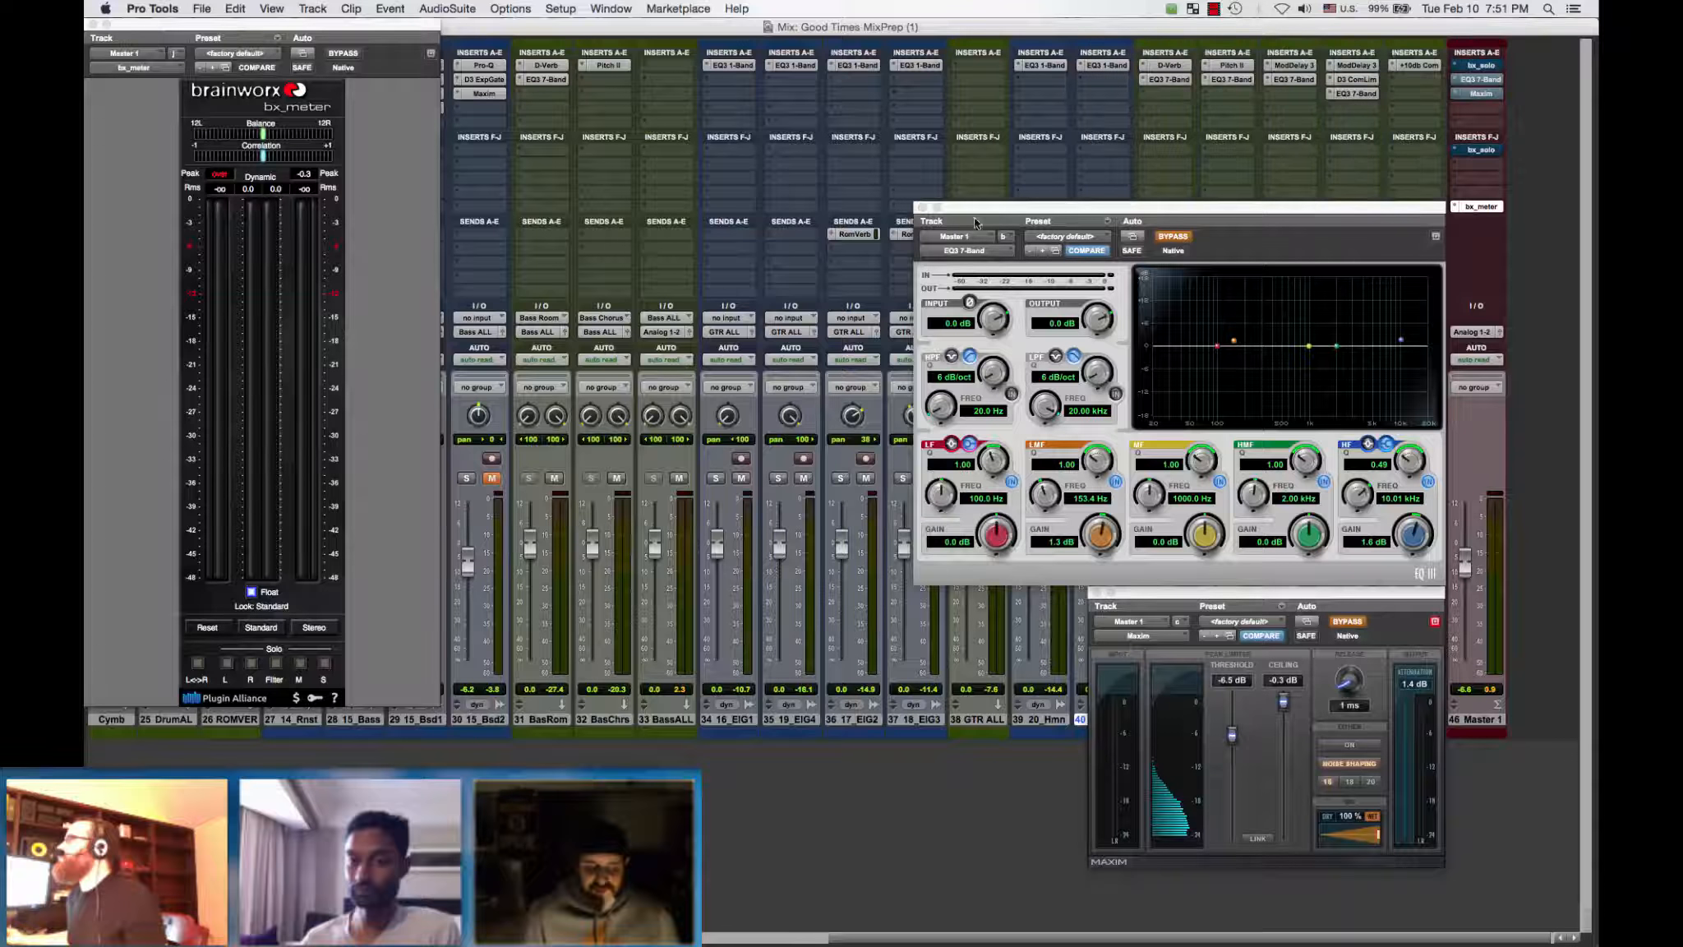
pyautogui.click(922, 207)
pyautogui.click(1096, 592)
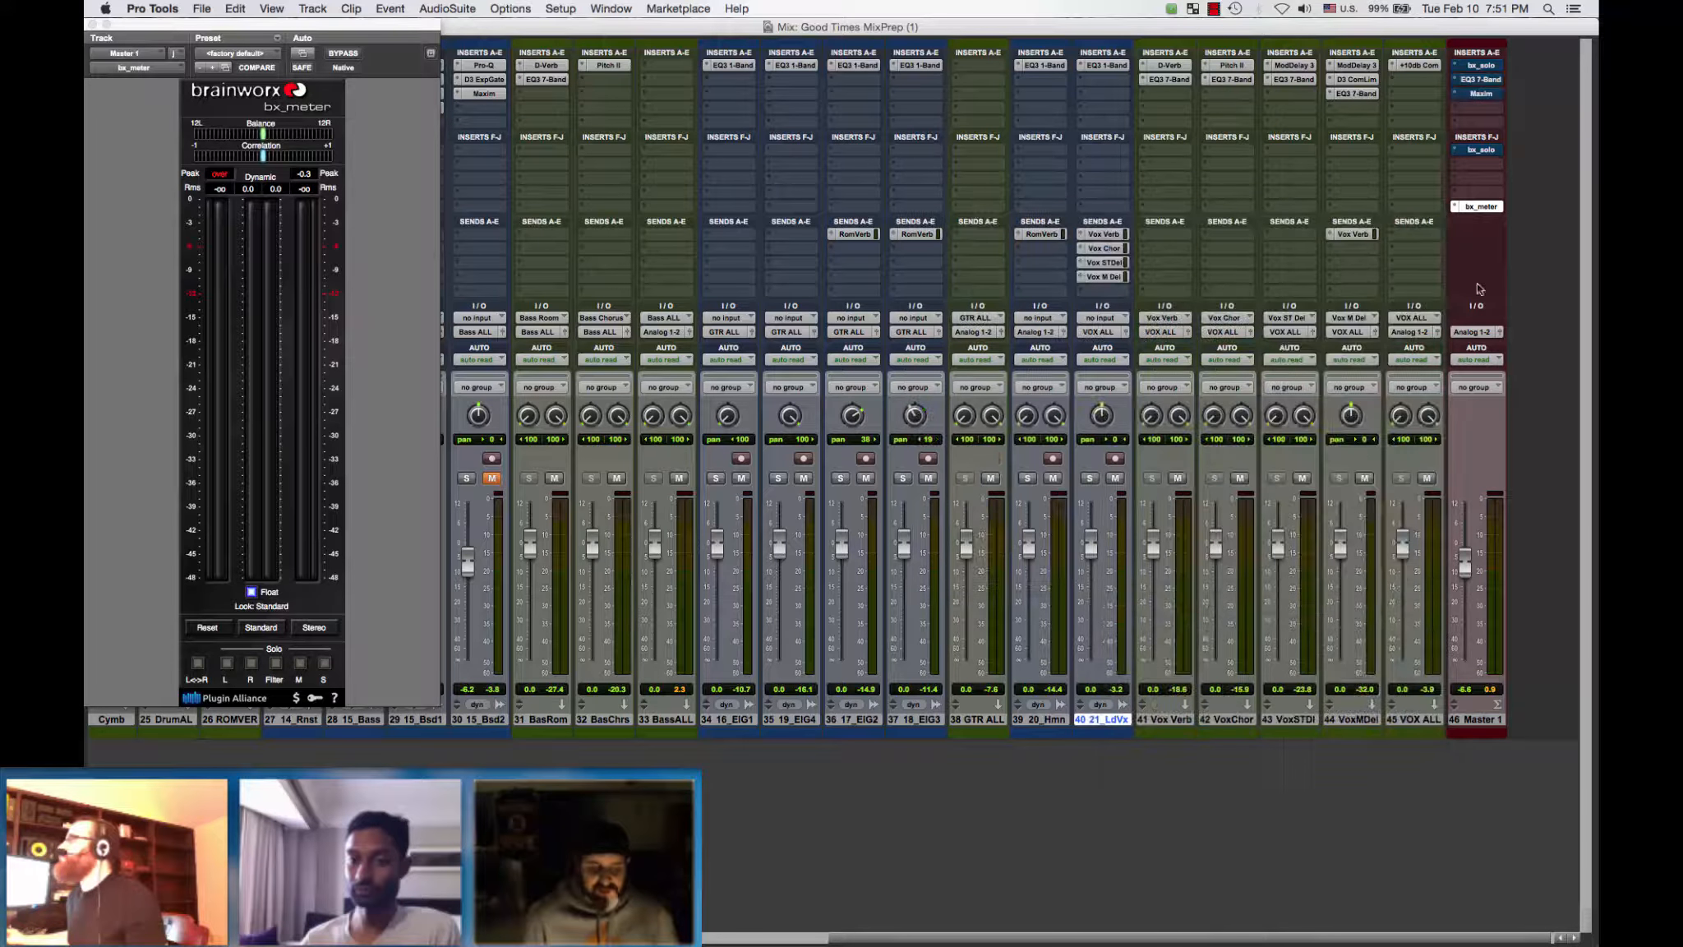
# Step: Take the copied bx_solo on Master 1 out of bypass and open its window beside the upper master inserts
pyautogui.keyDown('super'); pyautogui.click(1479, 149); pyautogui.keyUp('super')
pyautogui.click(1457, 153)
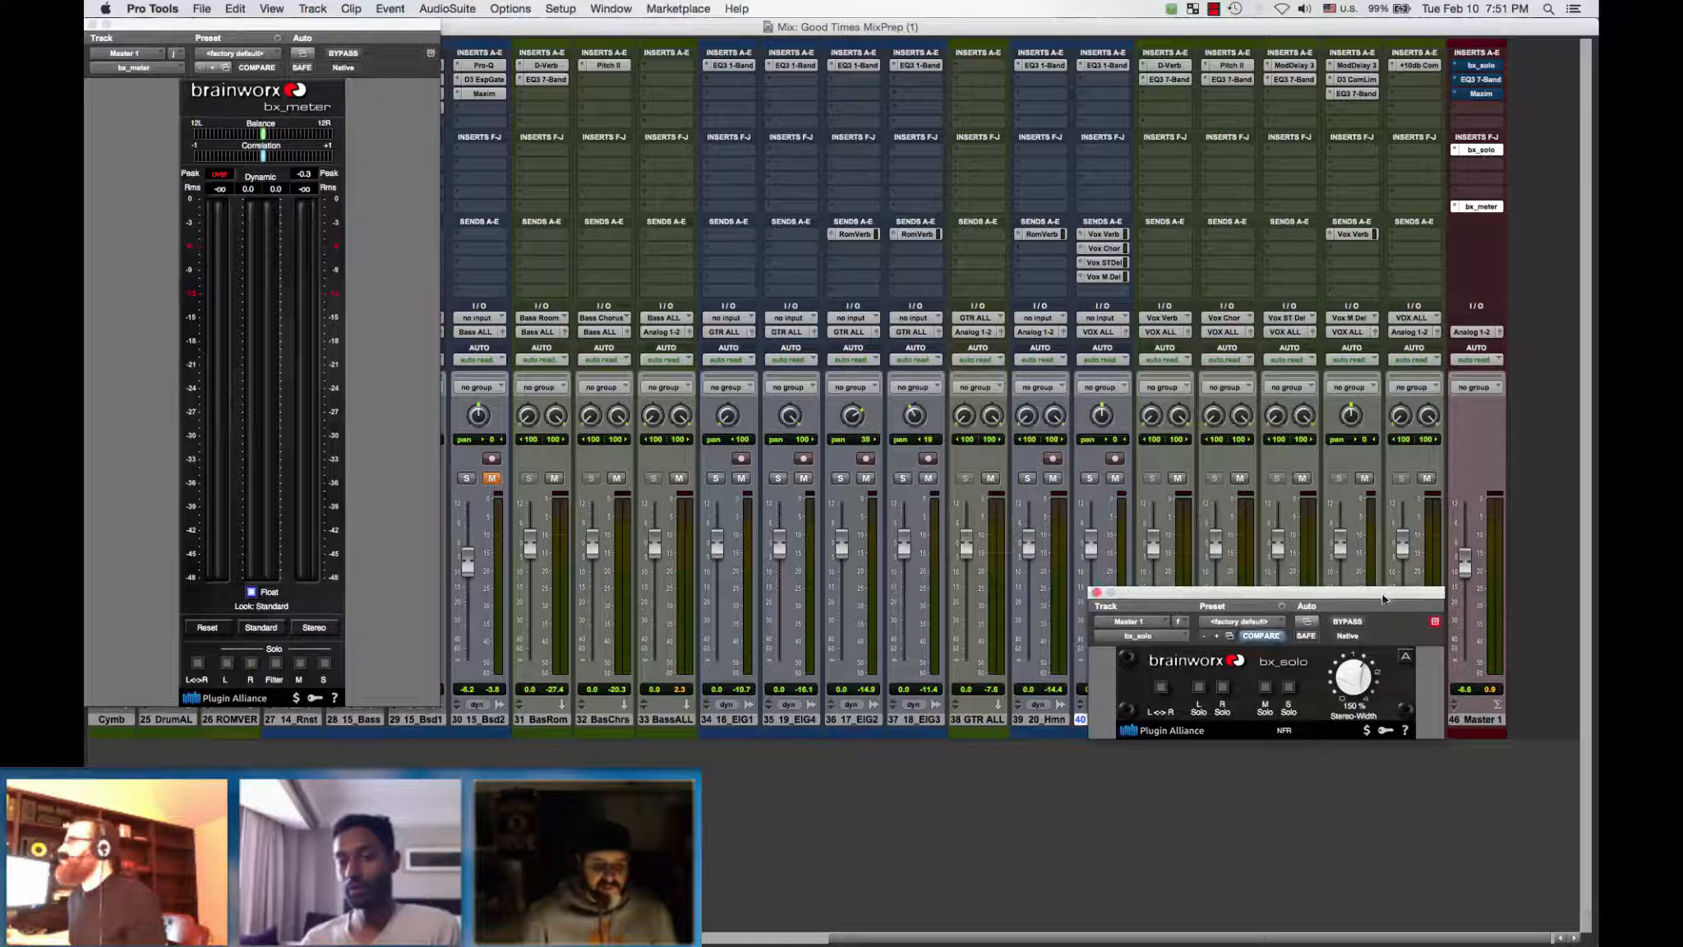
pyautogui.moveTo(1383, 597); pyautogui.dragTo(1383, 46)
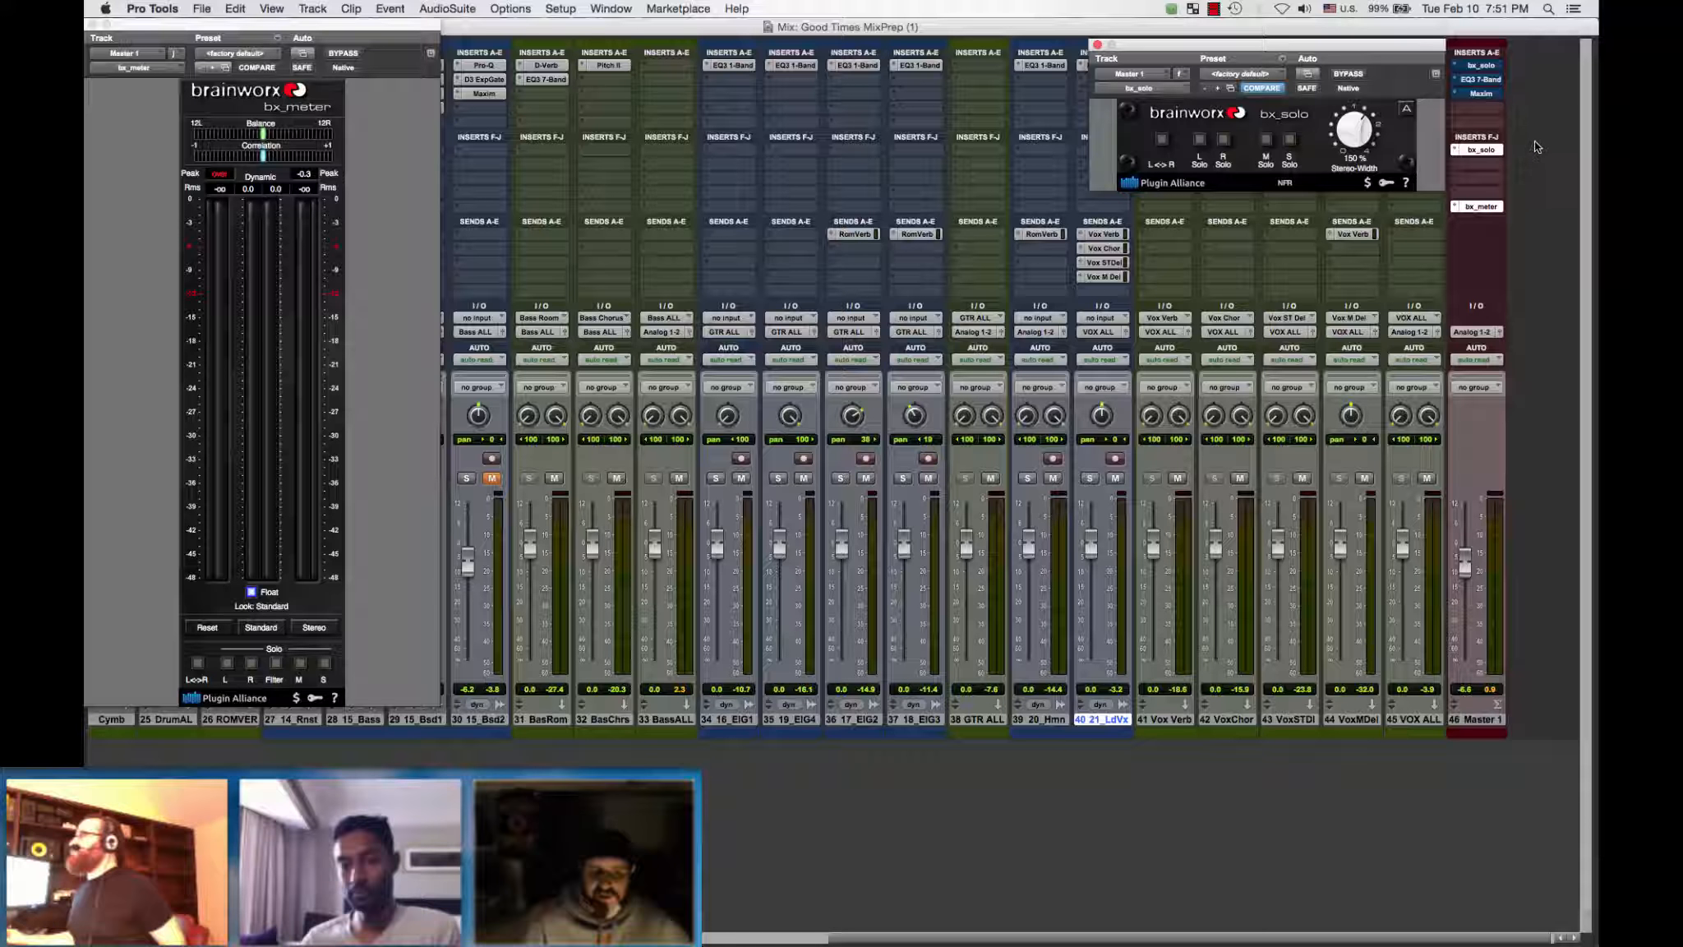
# Step: Insert Slate Digital's stereo VBC Rack as a multichannel plug-in on Master 1, directly below the copied bx_solo
pyautogui.click(1480, 166)
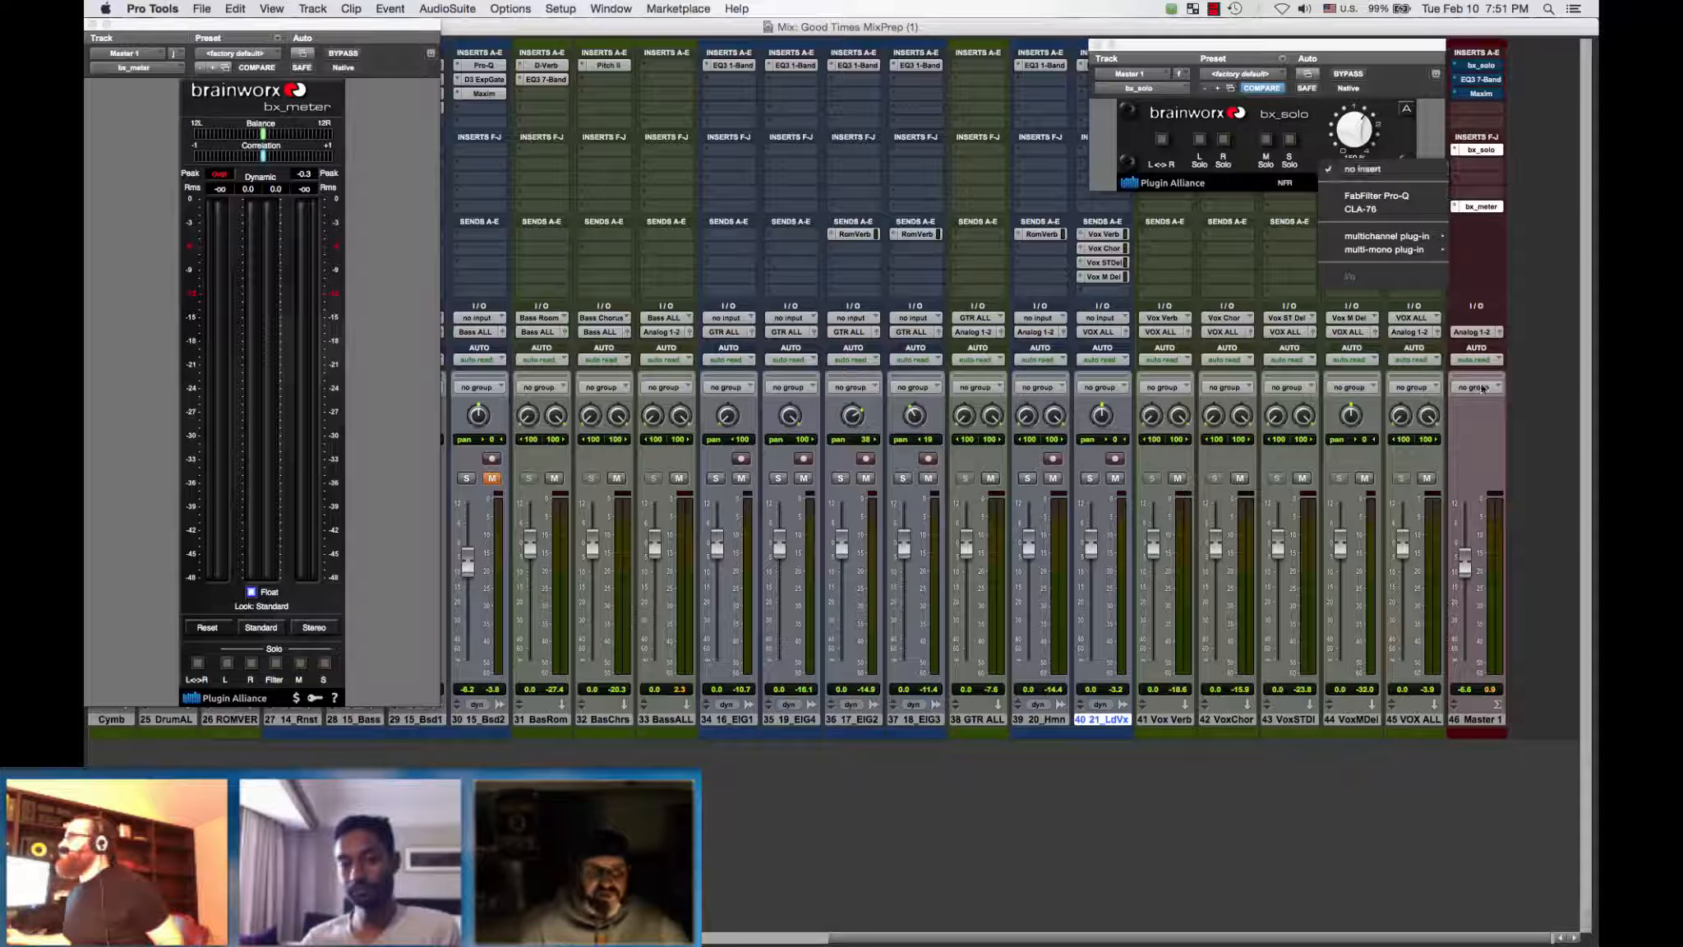
pyautogui.moveTo(1371, 239)
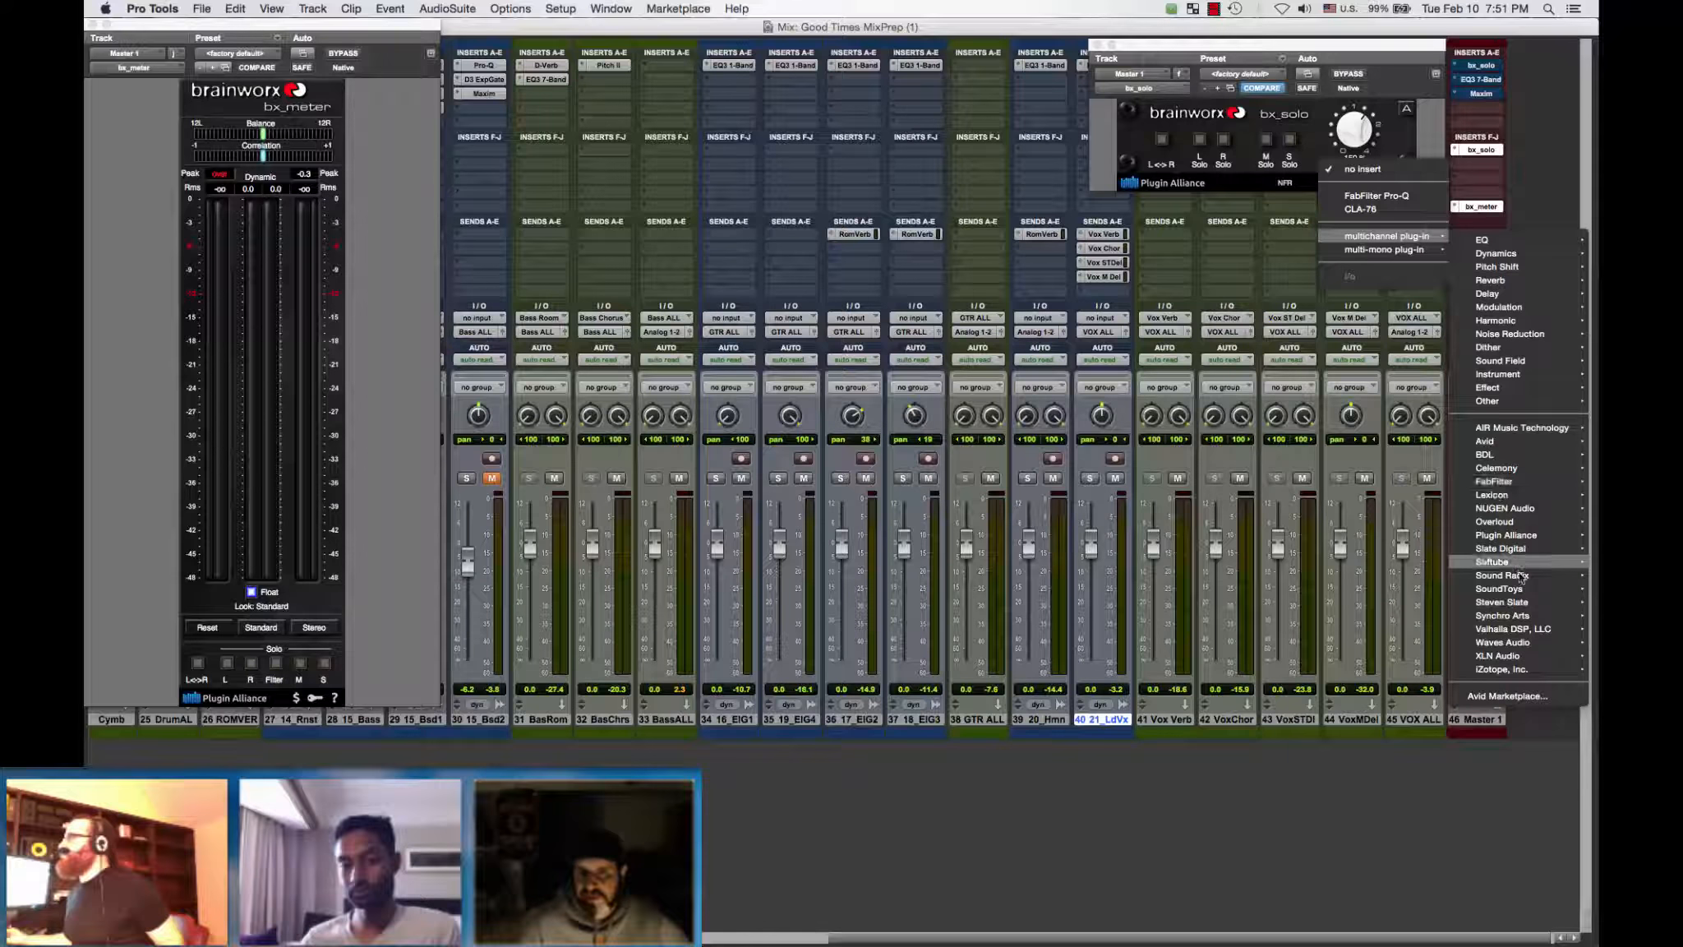
pyautogui.moveTo(1530, 613)
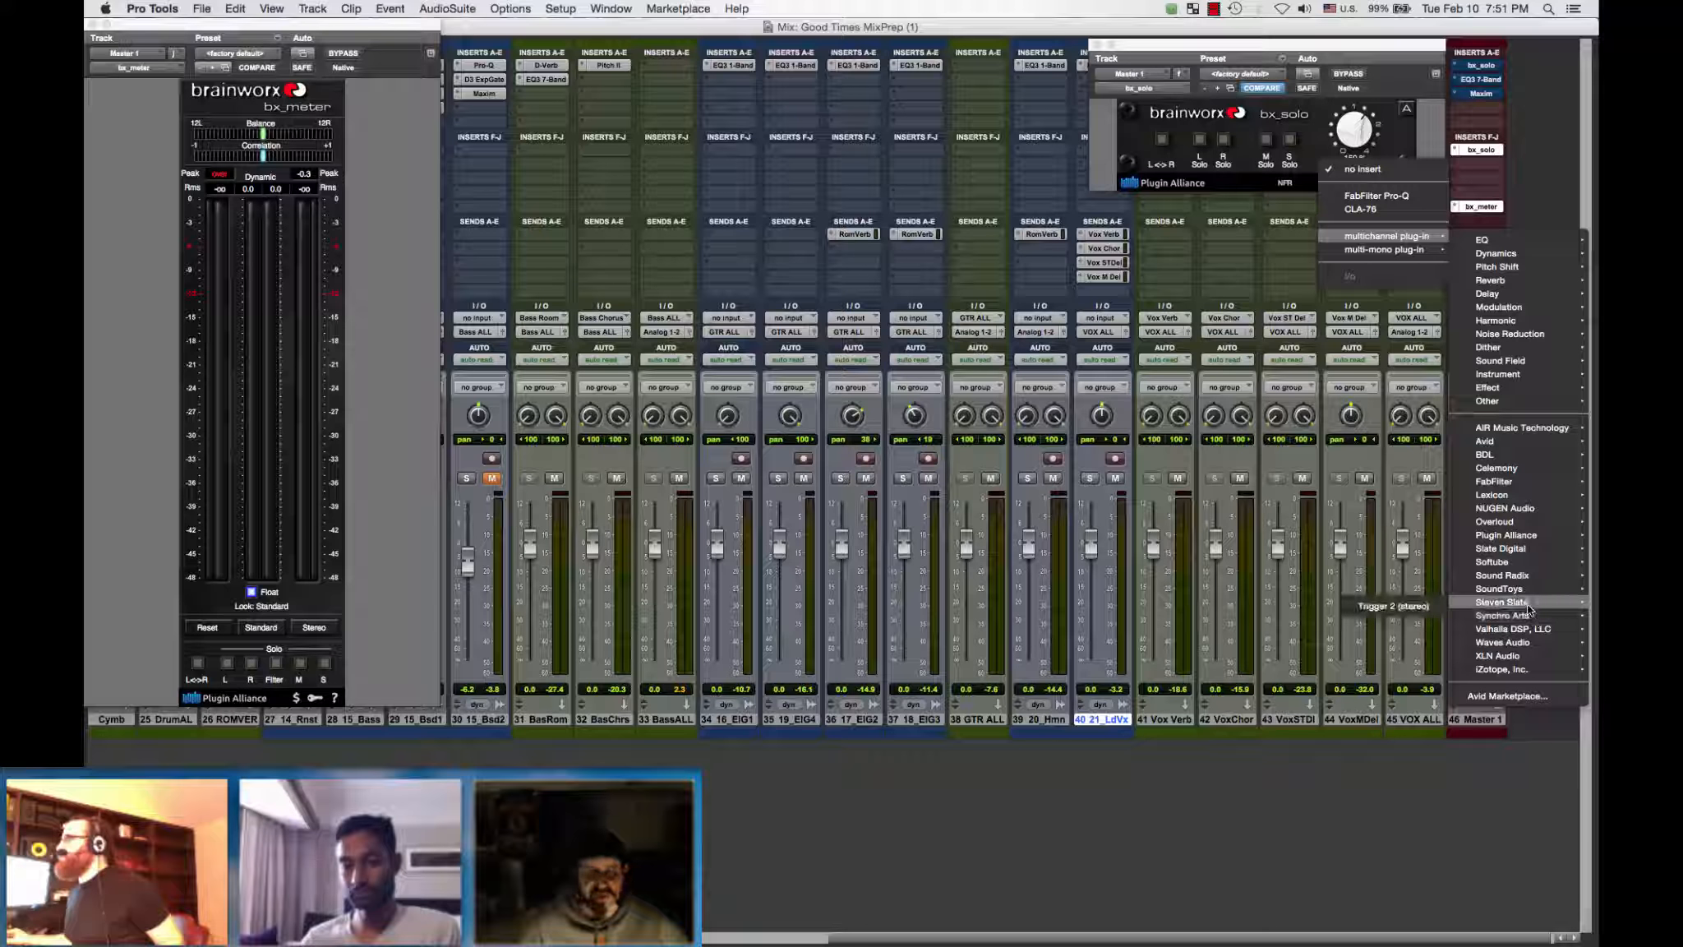
pyautogui.moveTo(1501, 548)
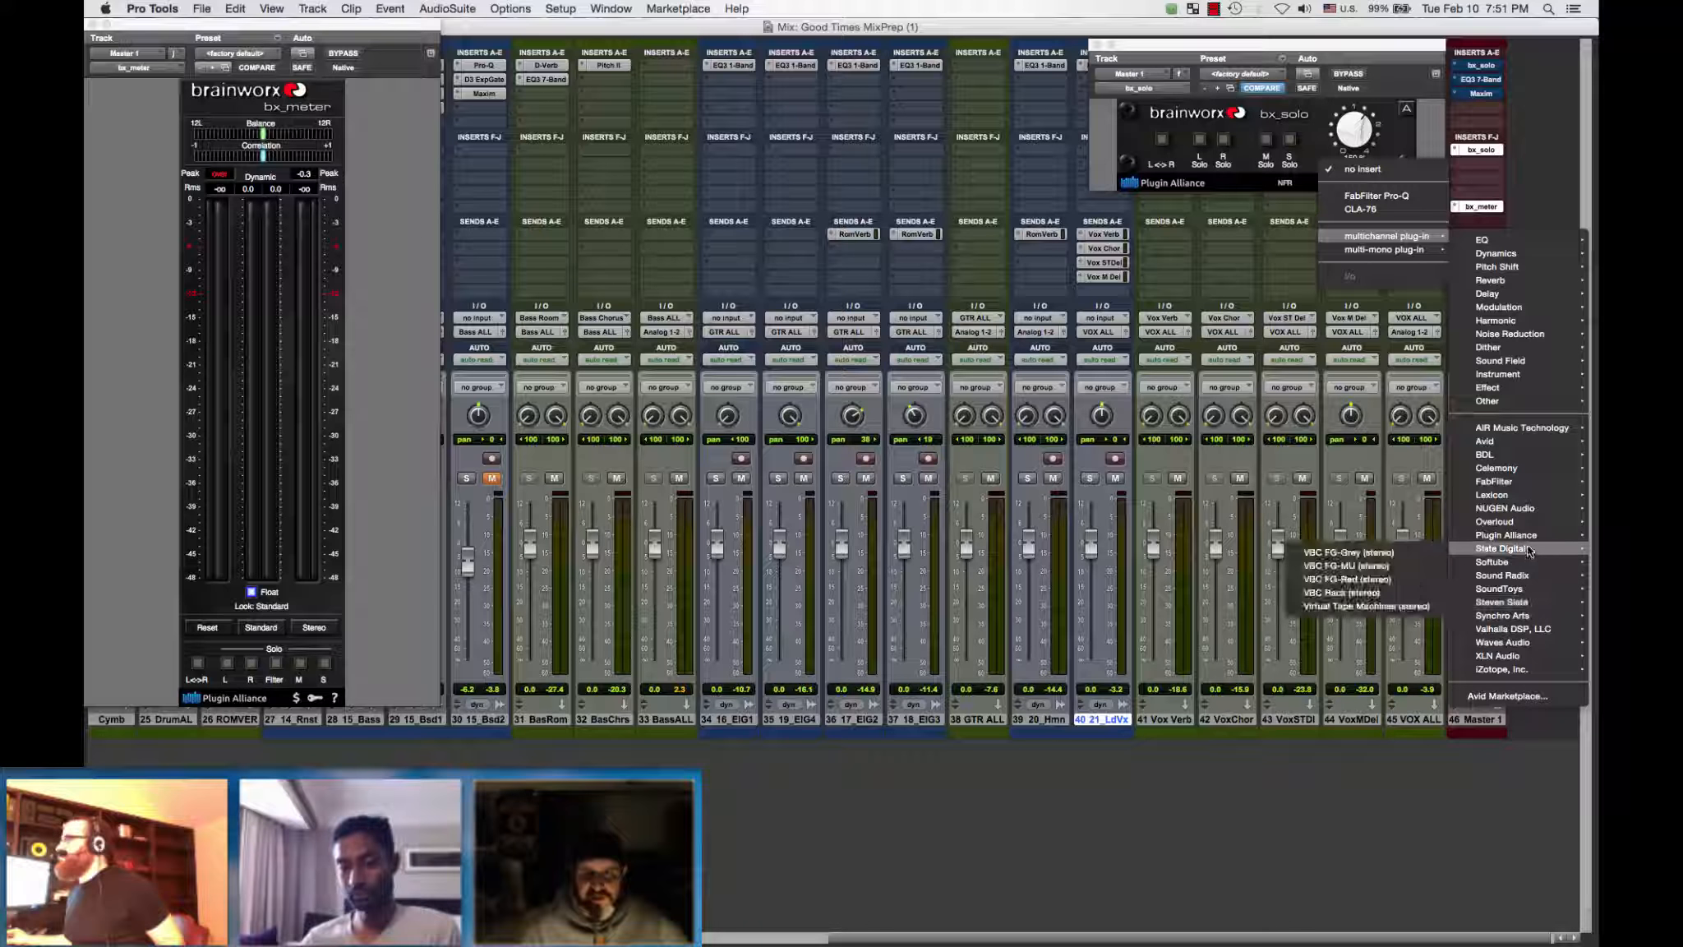
pyautogui.click(1412, 589)
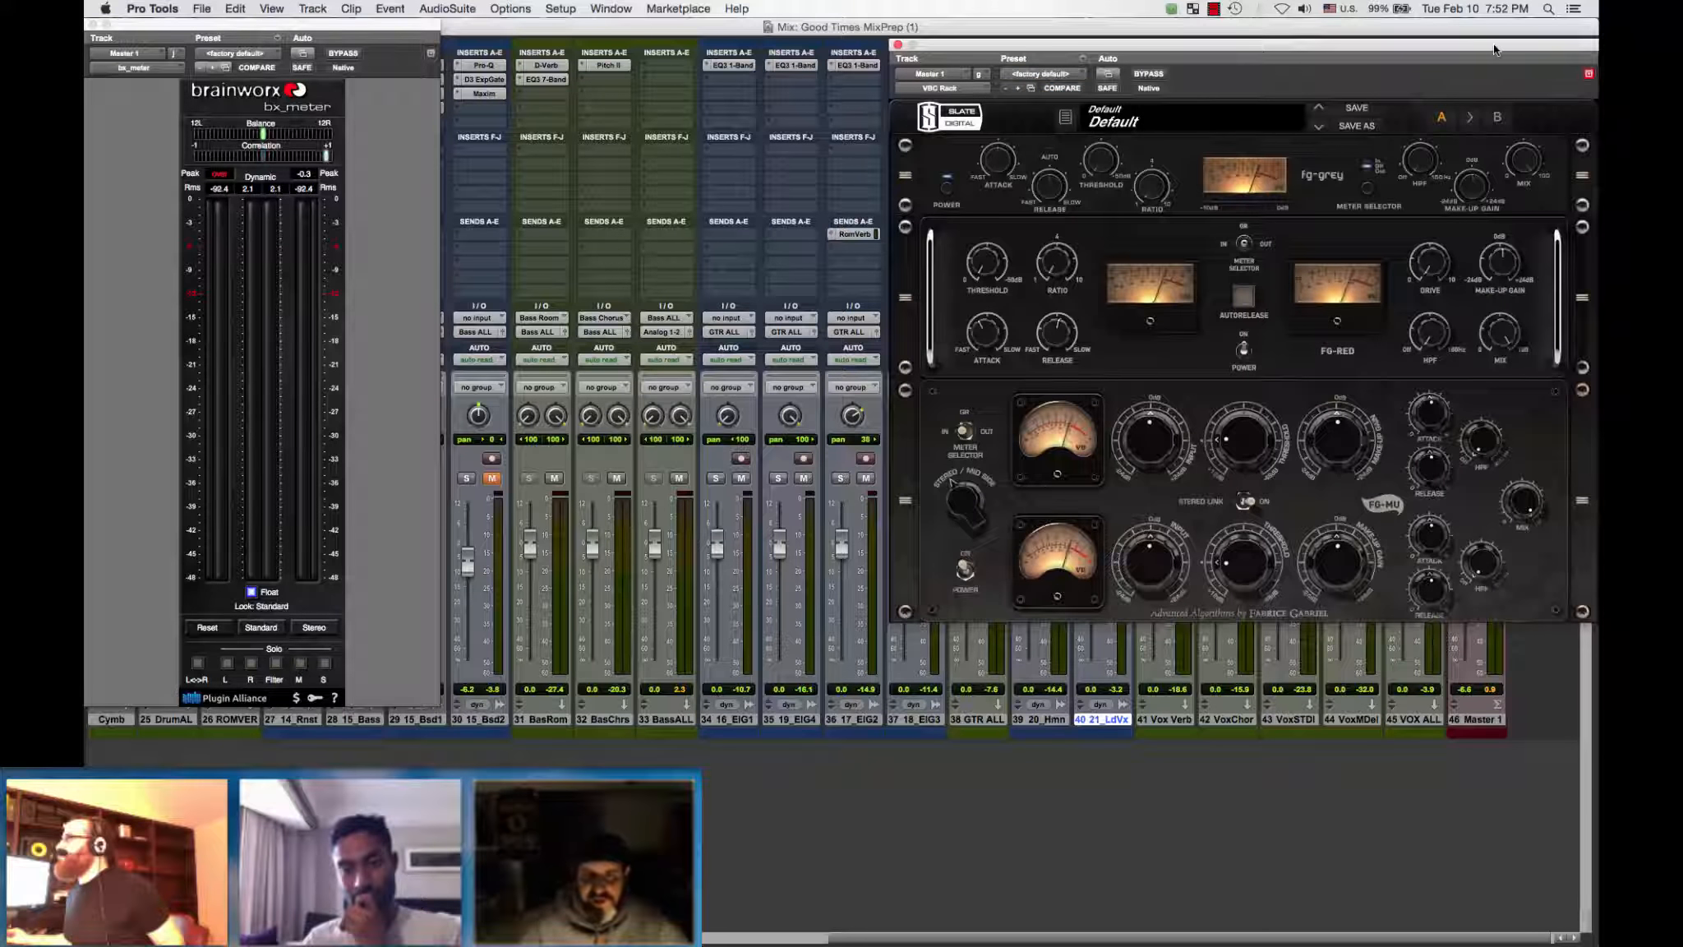
# Step: Place the VBC Rack window below the bx_solo window and toggle the FG-RED module's power off and back on
pyautogui.moveTo(1494, 44); pyautogui.dragTo(1341, 211)
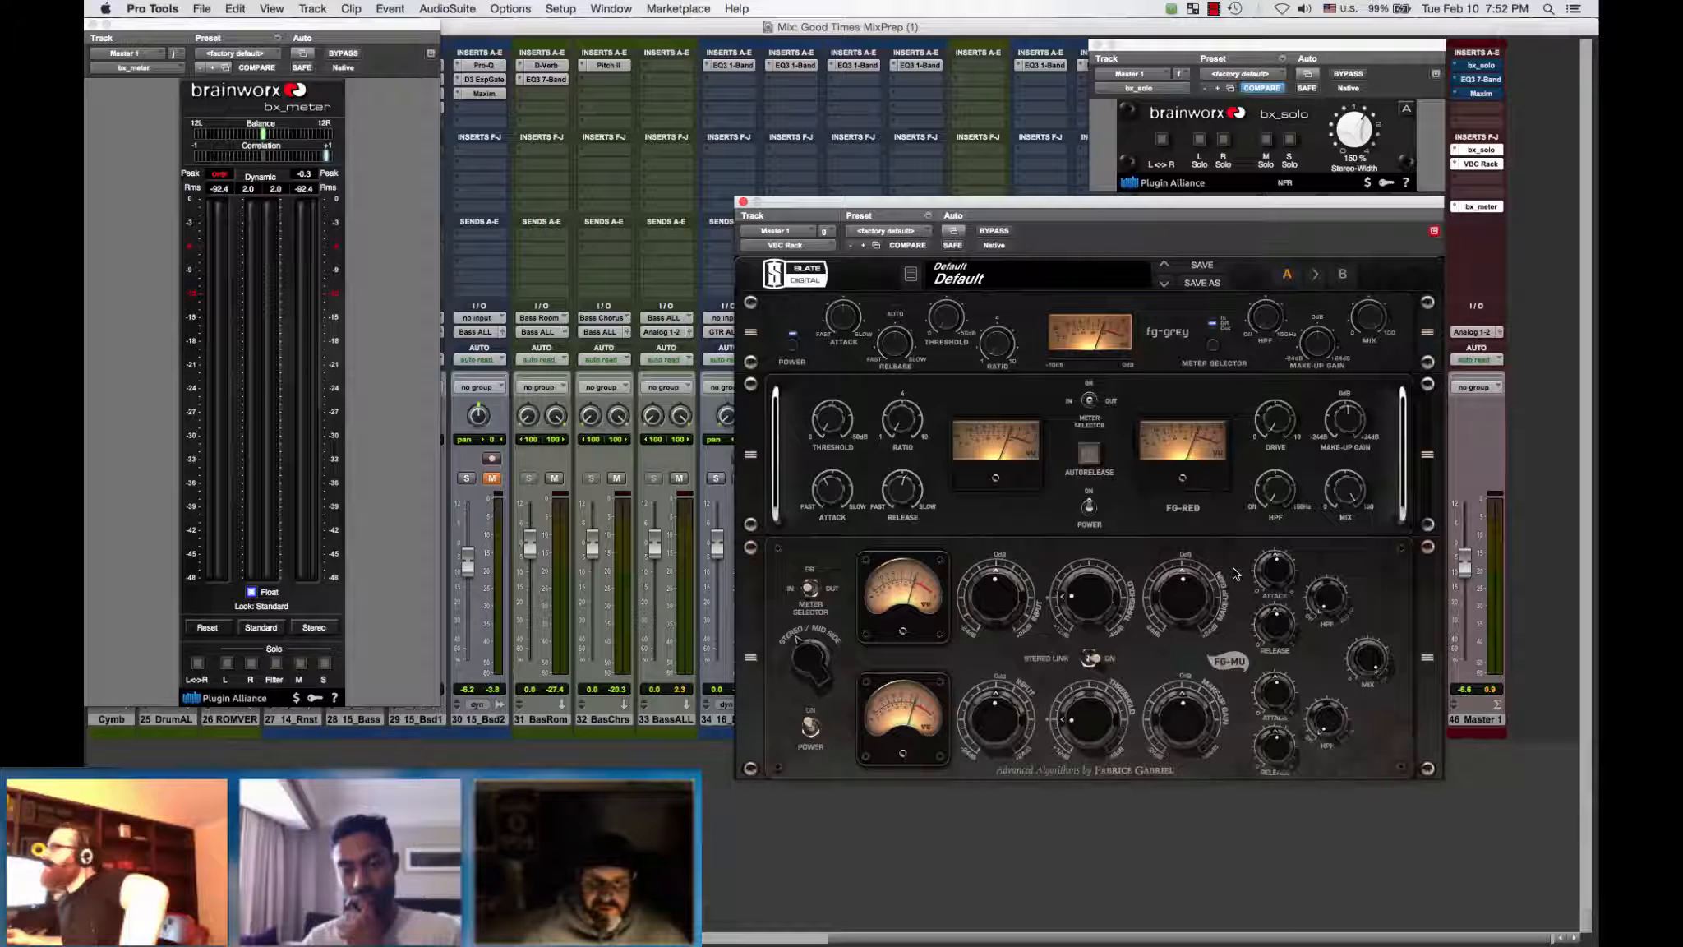
pyautogui.click(1089, 508)
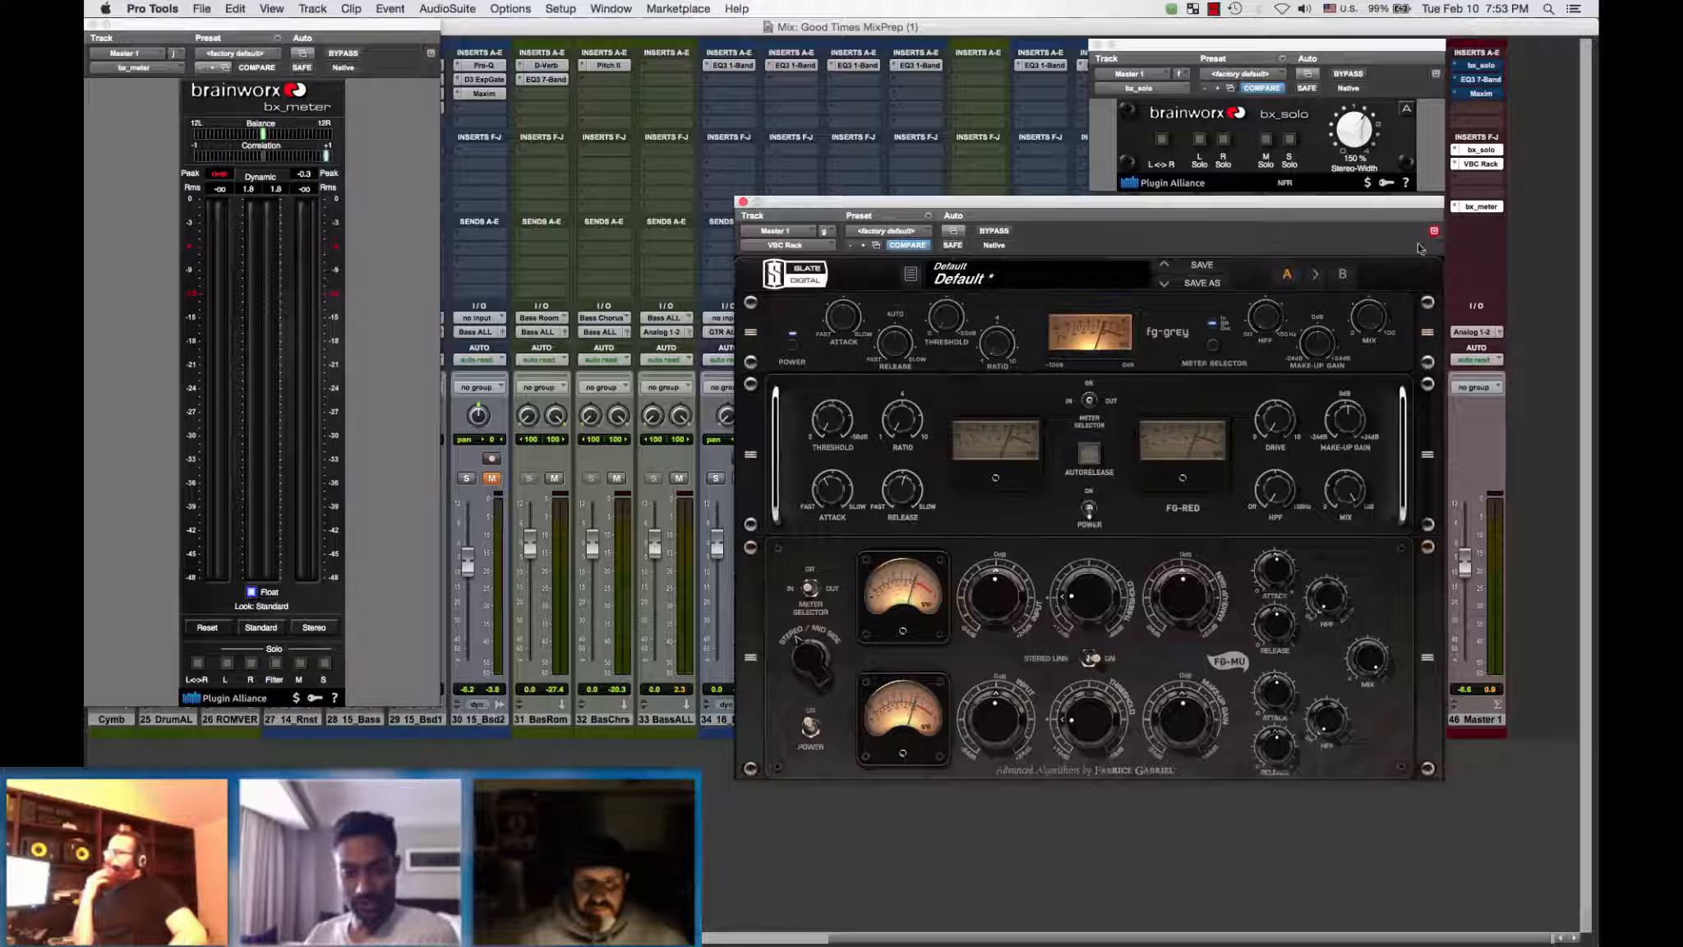
pyautogui.click(1094, 518)
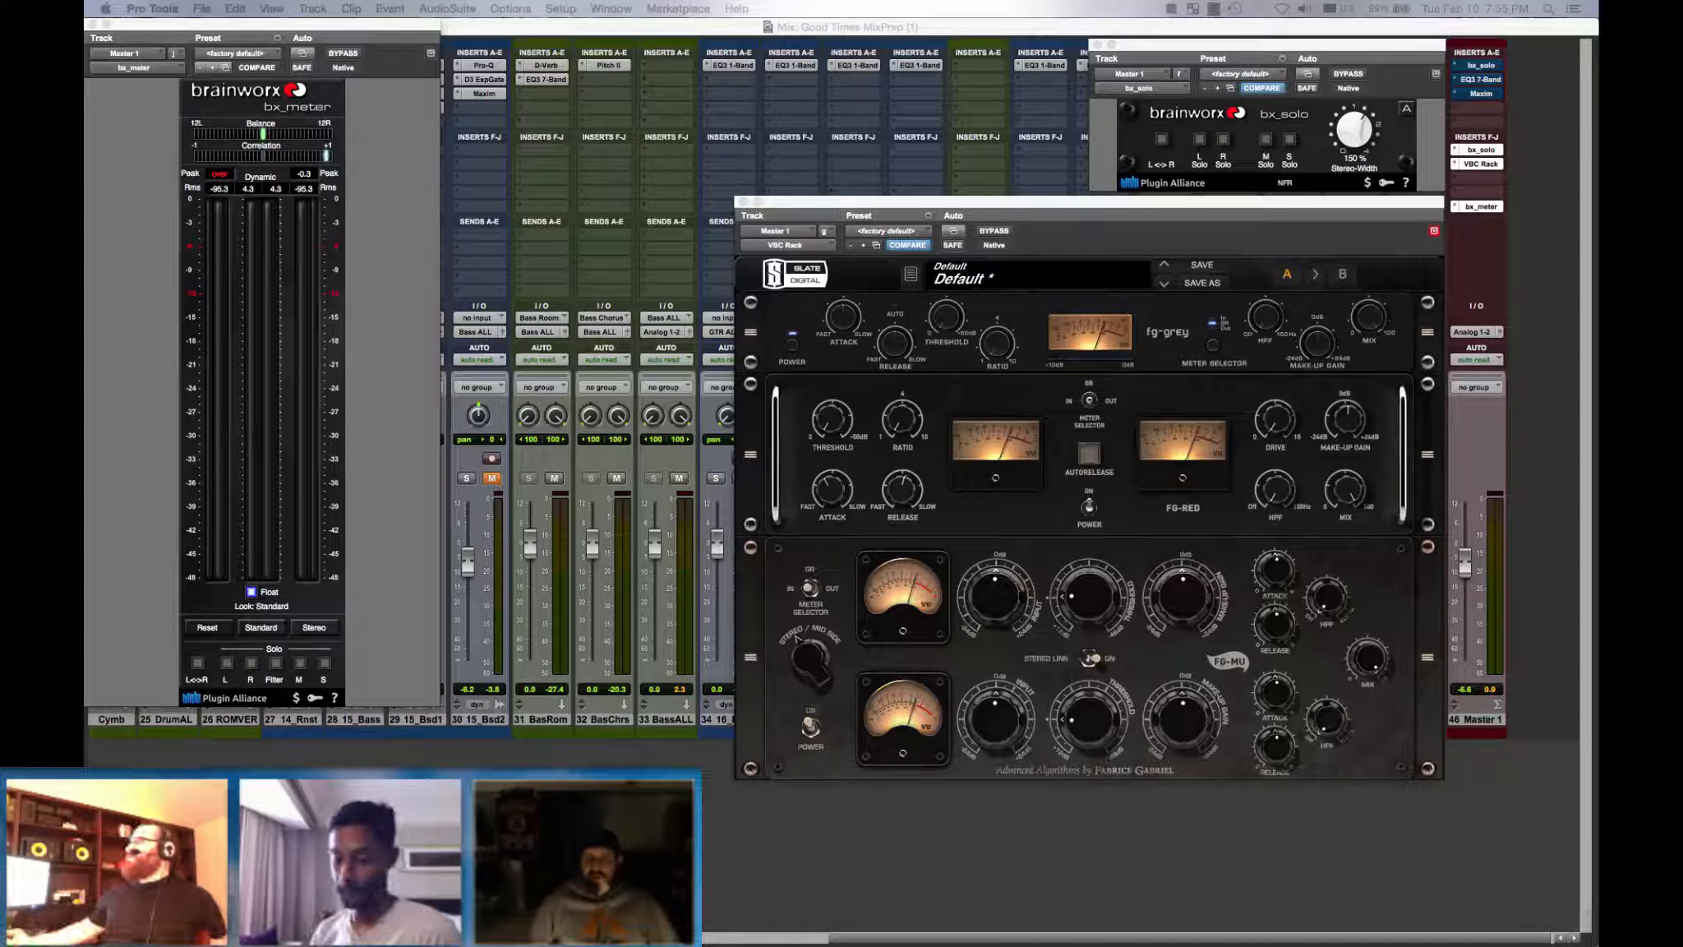
# Step: Insert a stereo EQ3 1-Band as a multichannel plug-in on Master 1, directly above bx_meter
pyautogui.click(1474, 193)
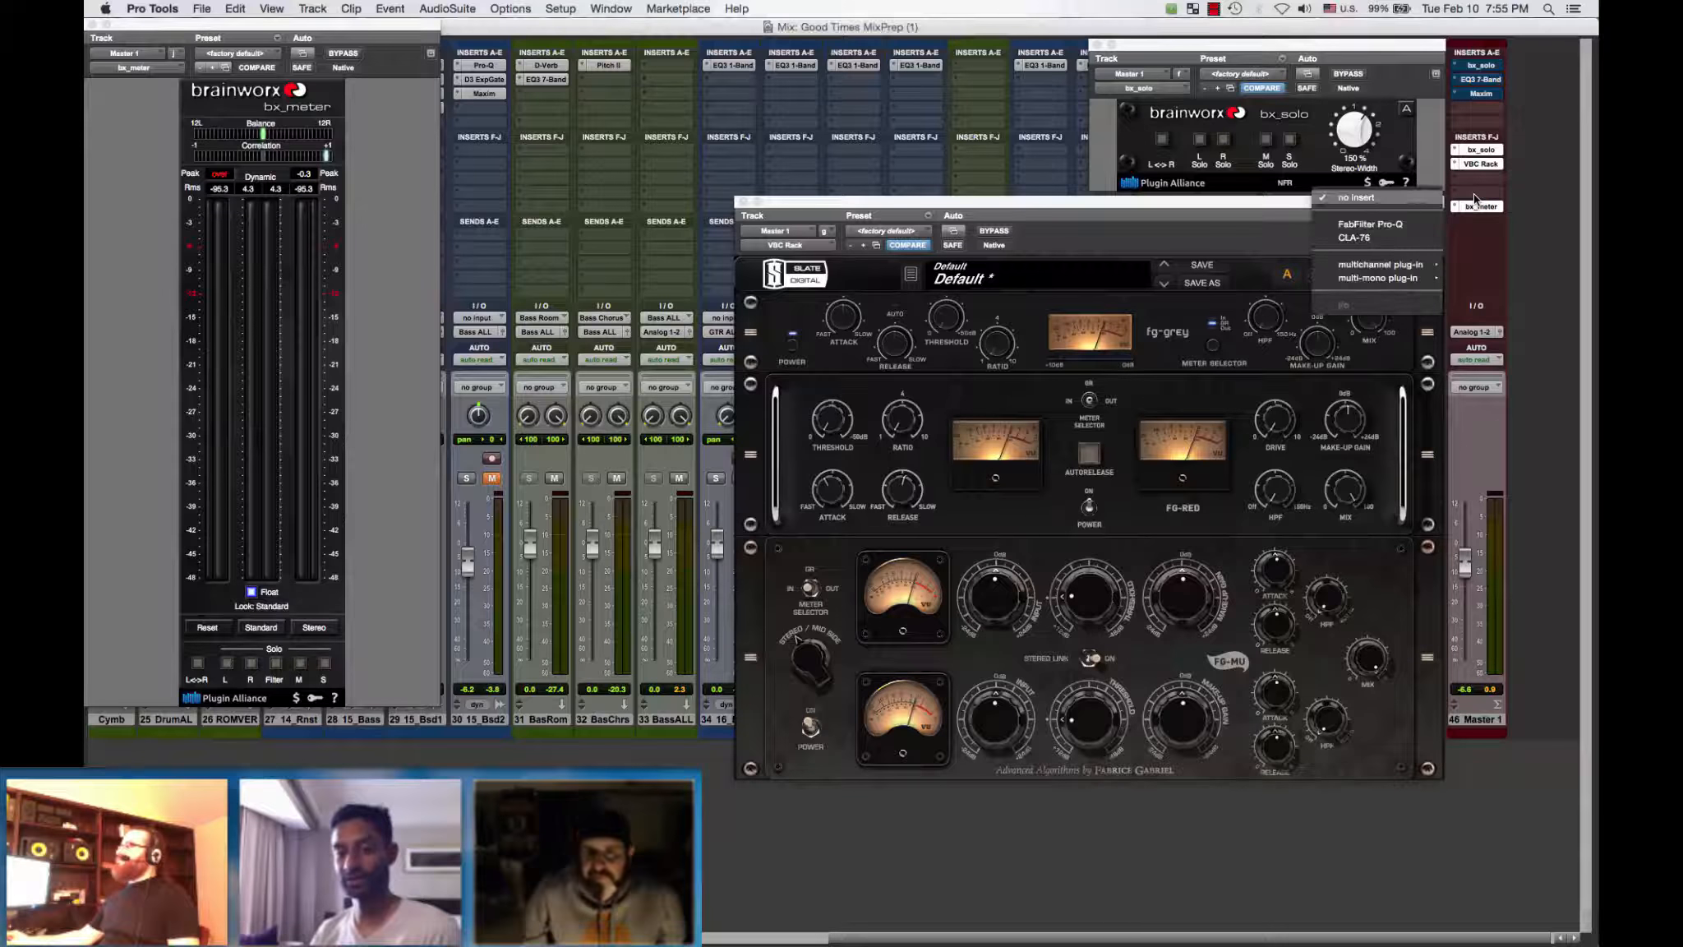
pyautogui.moveTo(1428, 272)
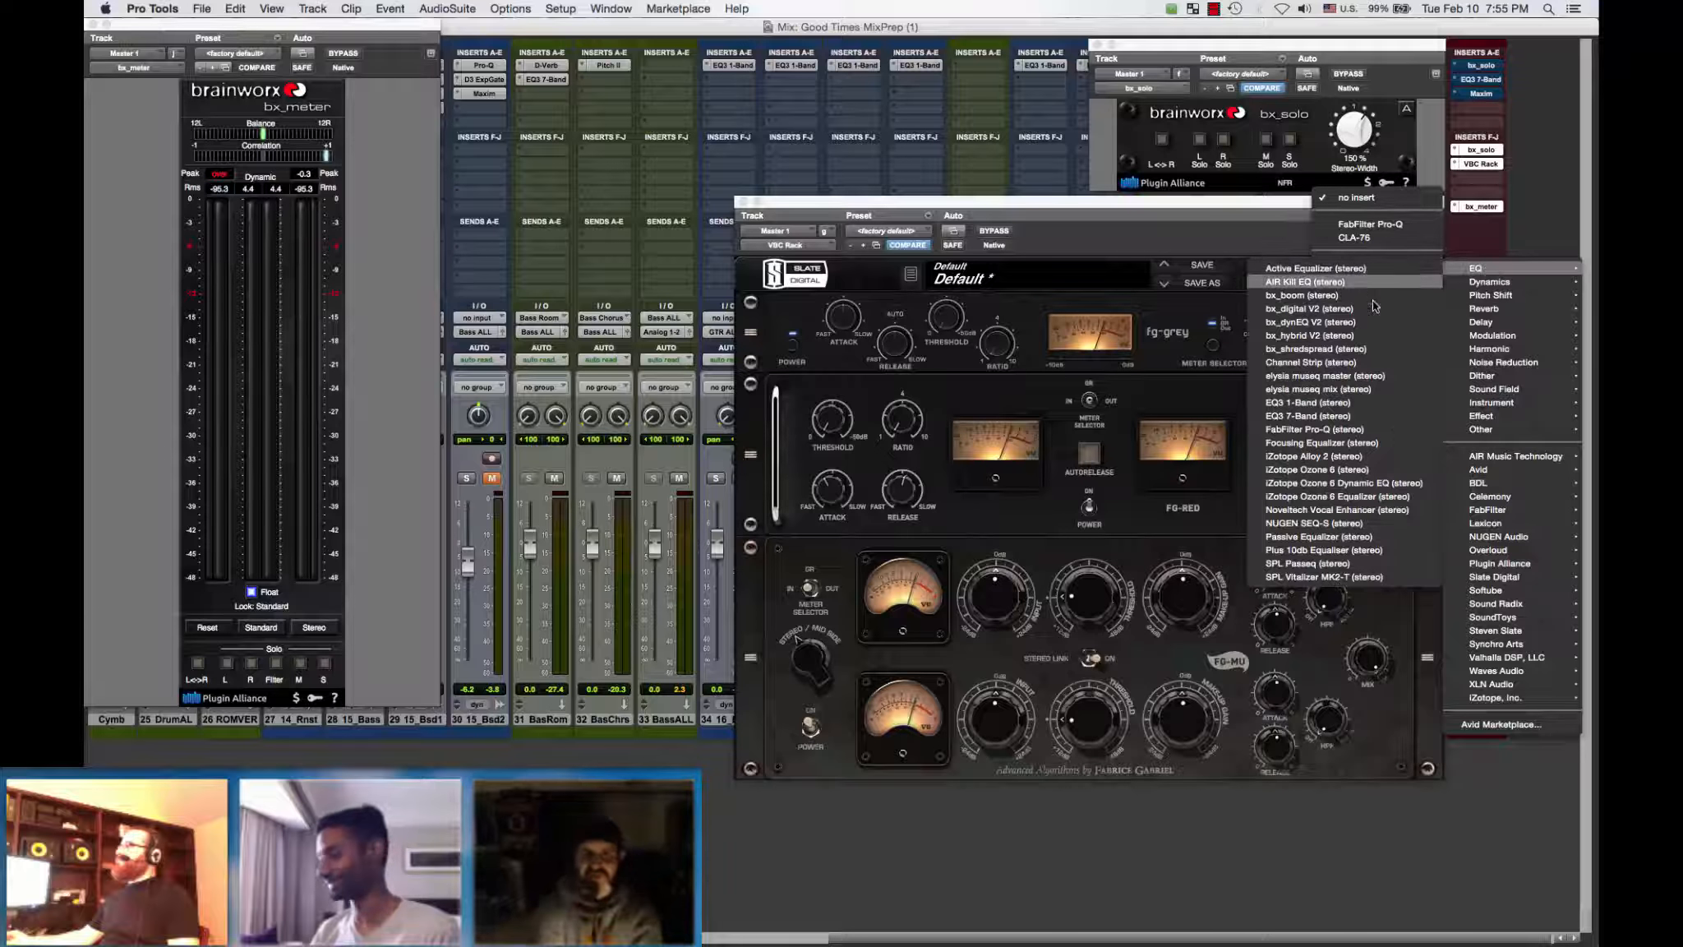
pyautogui.click(1380, 404)
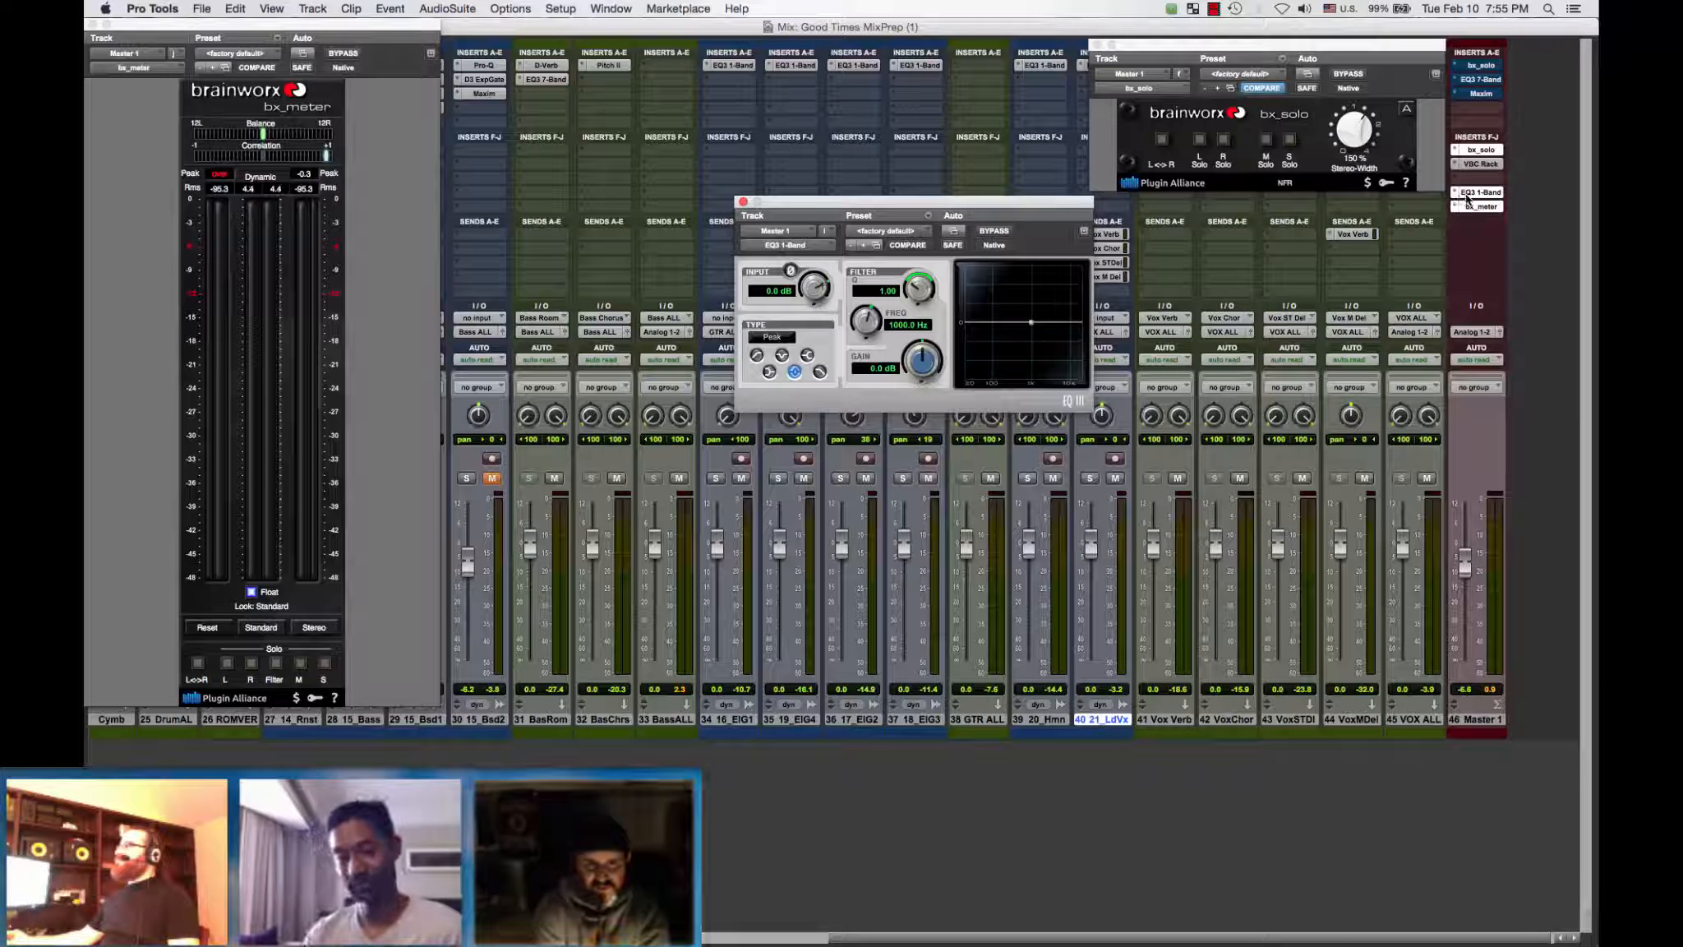
# Step: Reopen the VBC Rack window and arrange it below bx_solo, with the EQ3 1-Band window overlapping its lower edge
pyautogui.click(1477, 165)
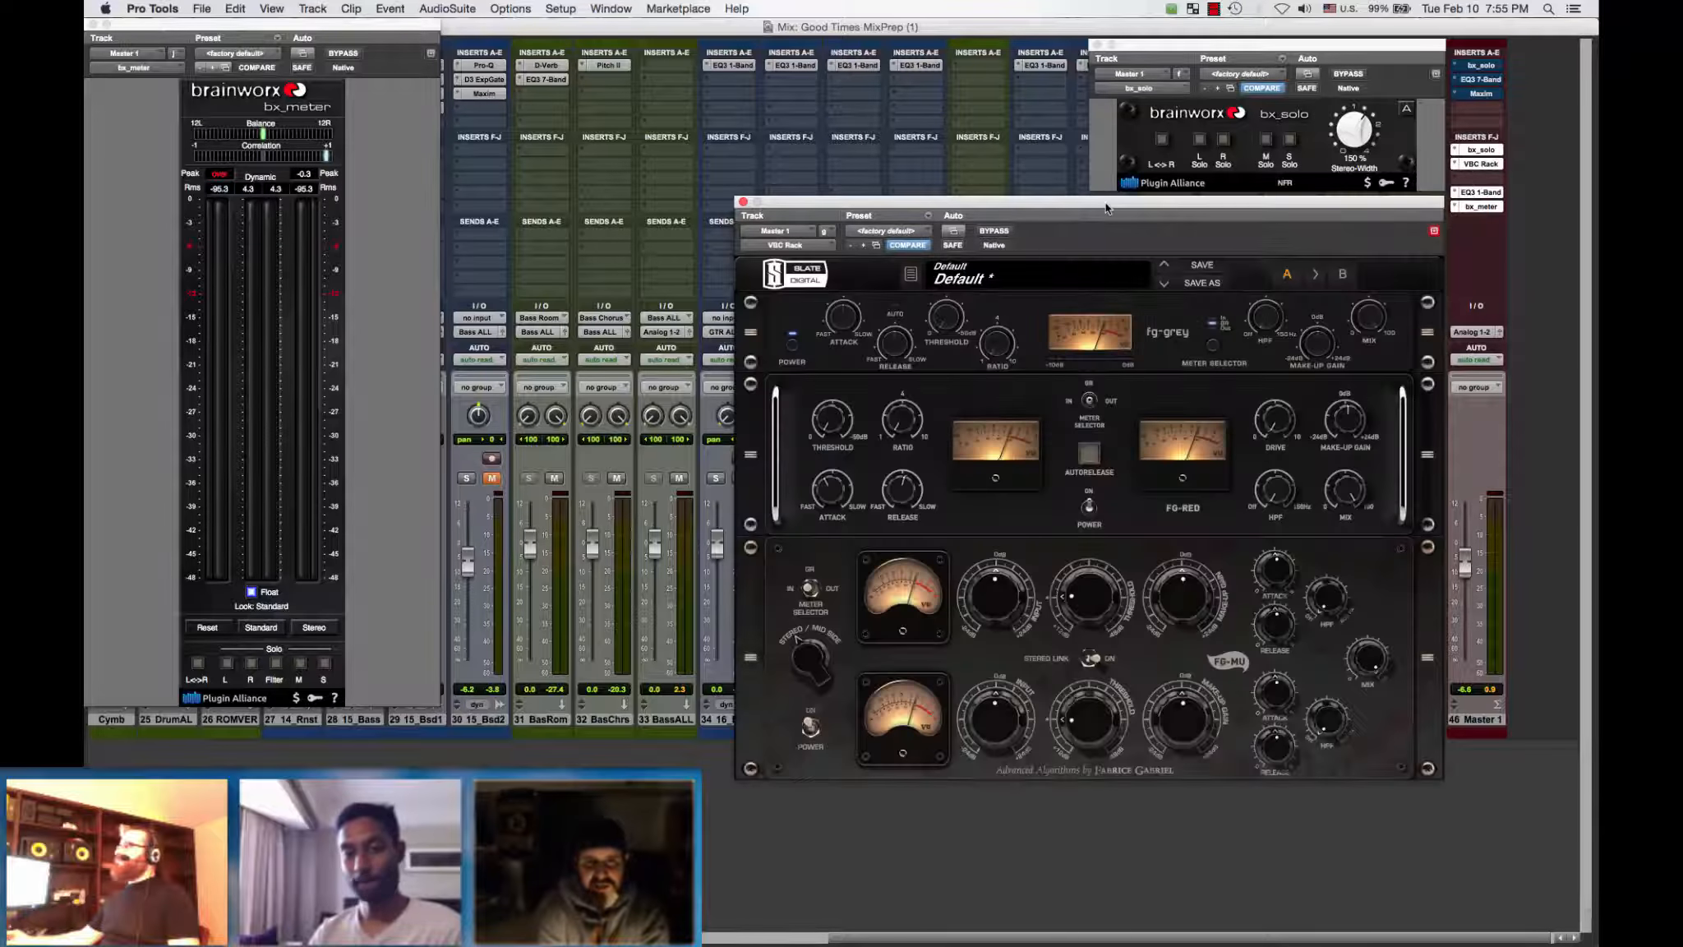
pyautogui.moveTo(1106, 202); pyautogui.dragTo(1103, 490)
pyautogui.moveTo(992, 209); pyautogui.dragTo(585, 635)
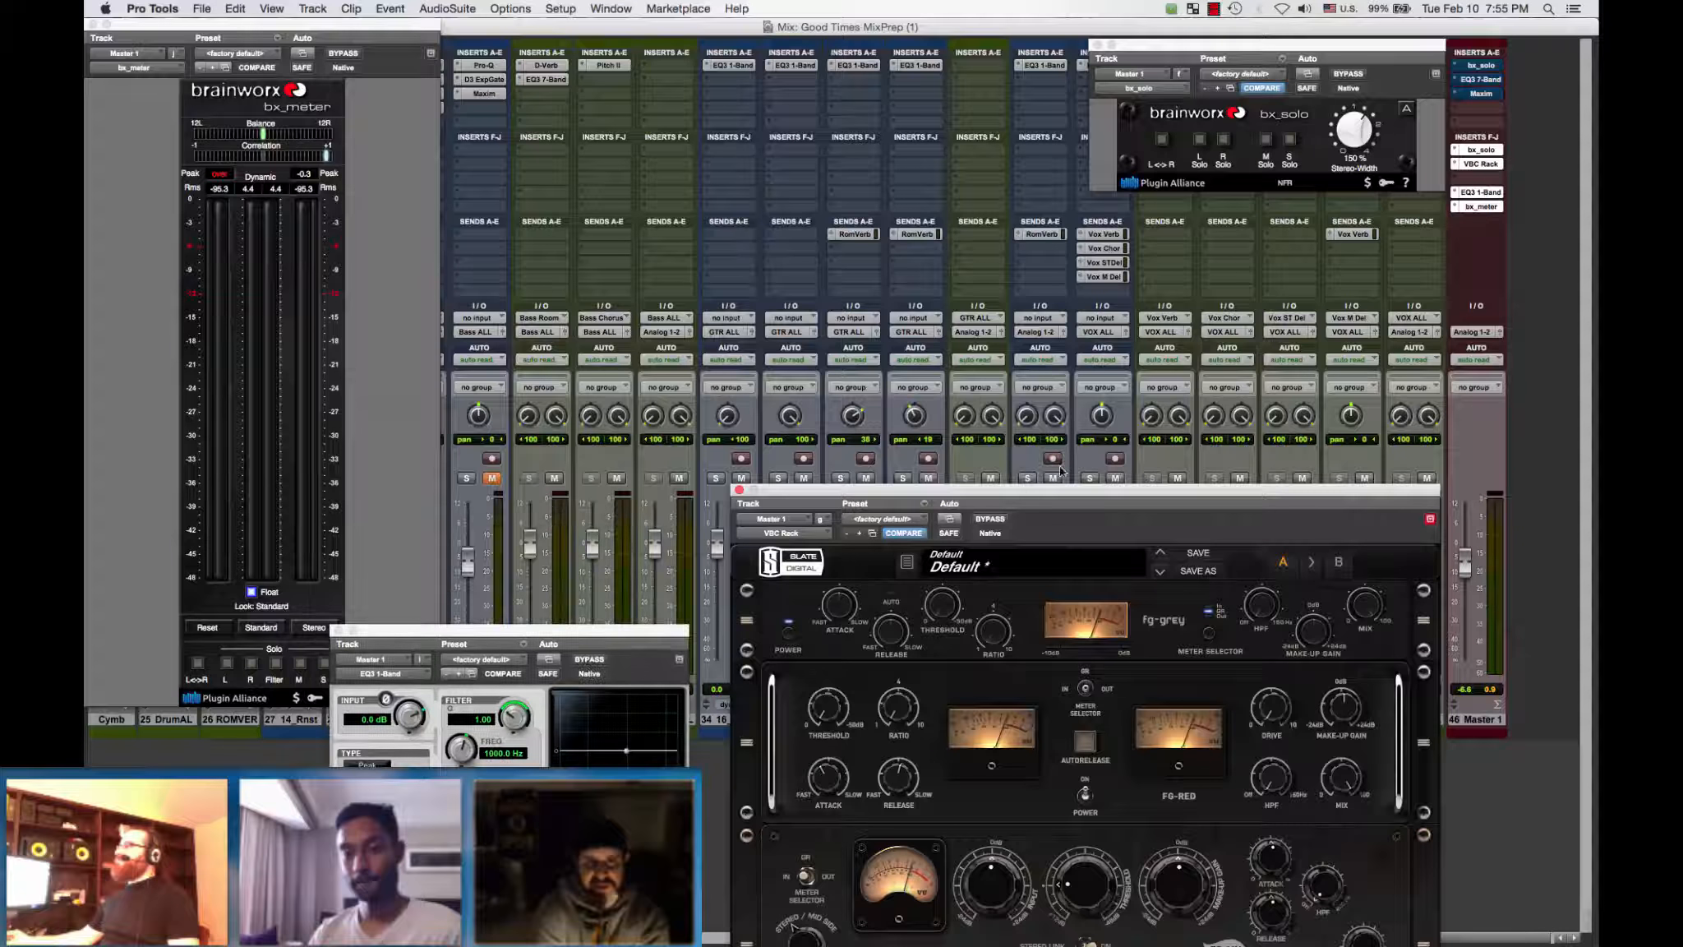
pyautogui.moveTo(1068, 491); pyautogui.dragTo(1080, 200)
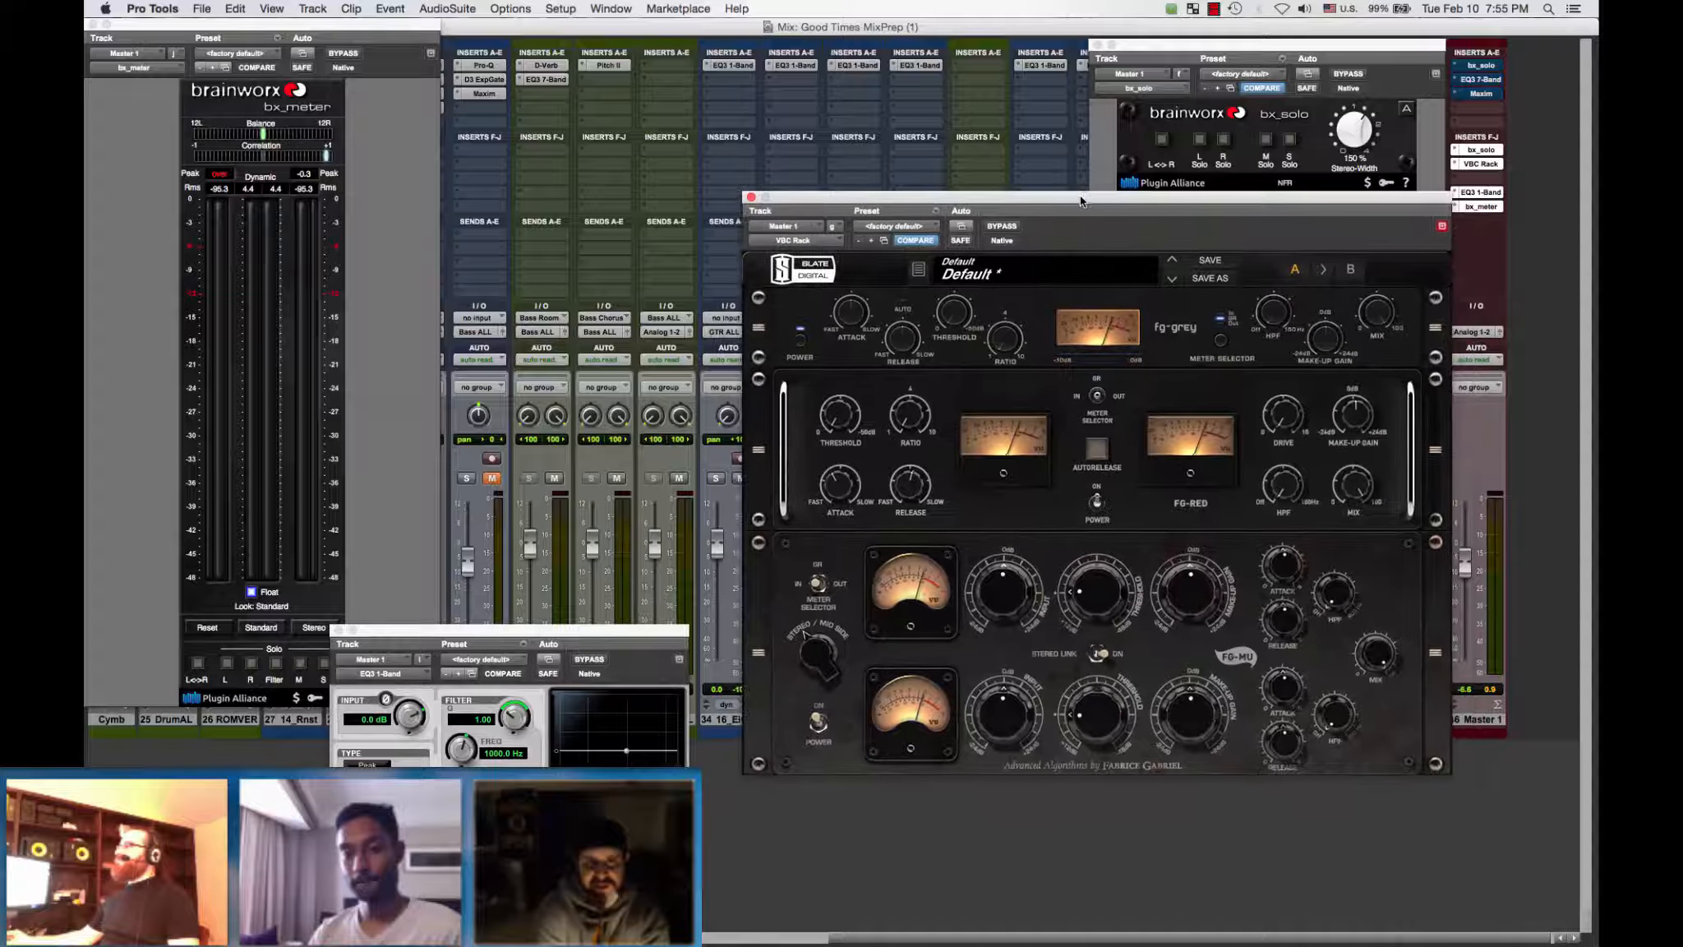
pyautogui.moveTo(586, 638); pyautogui.dragTo(1351, 706)
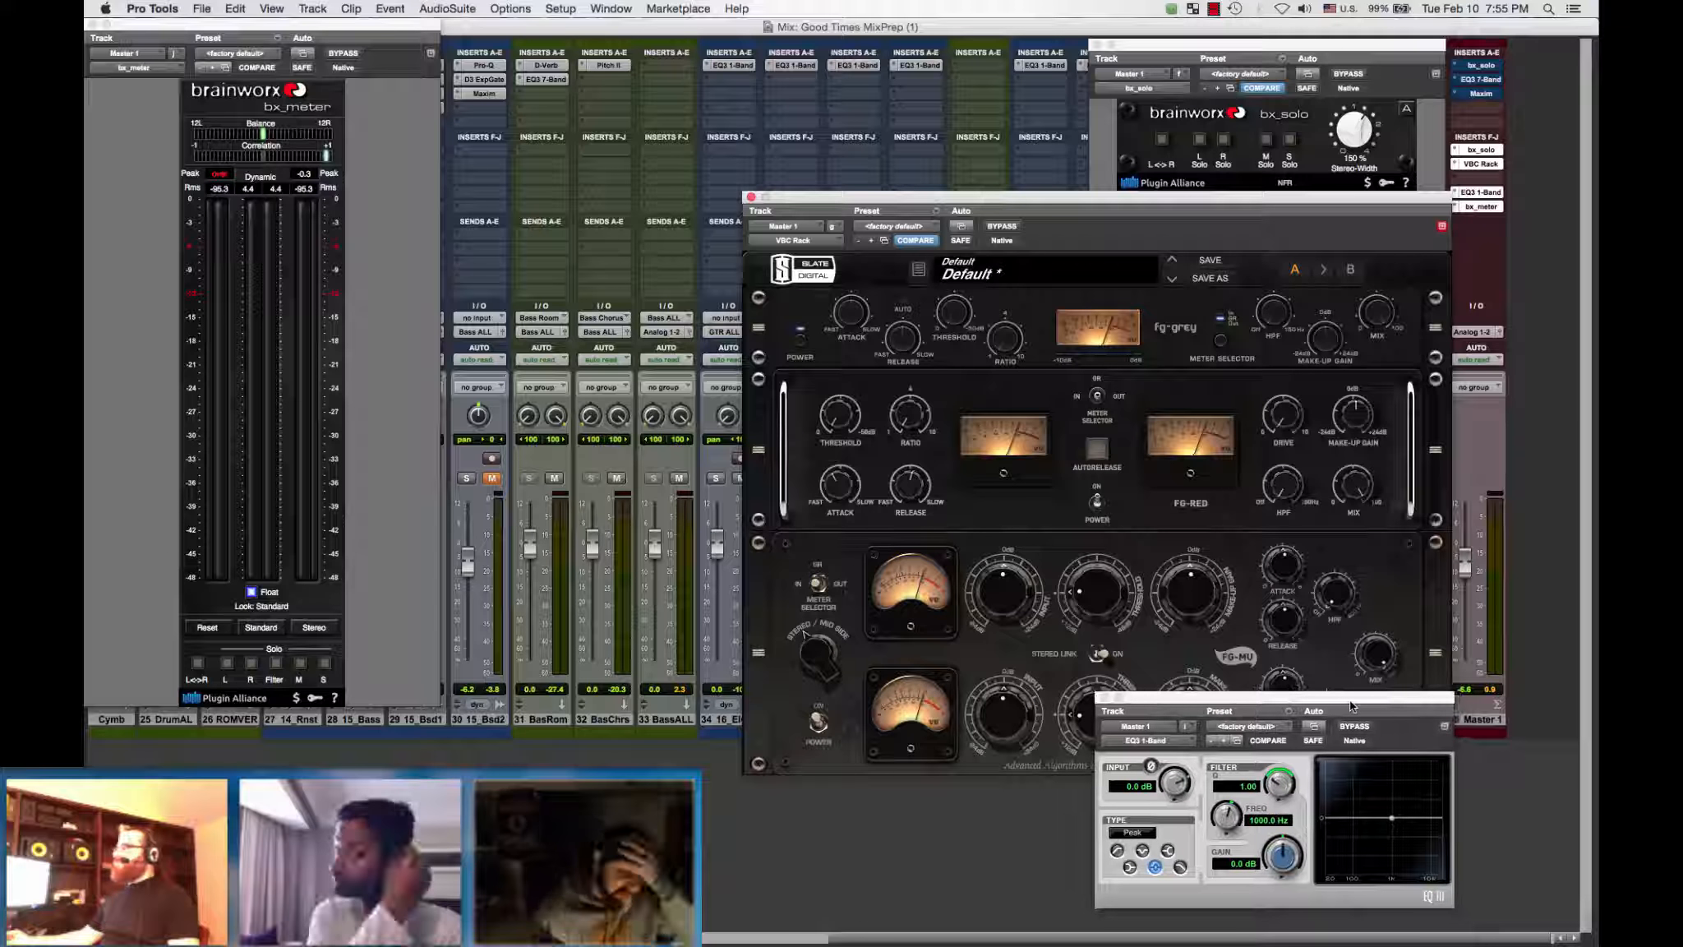
# Step: Set the EQ3 1-Band on Master 1 to a high-pass filter at 20 Hz and save the session
pyautogui.click(1117, 851)
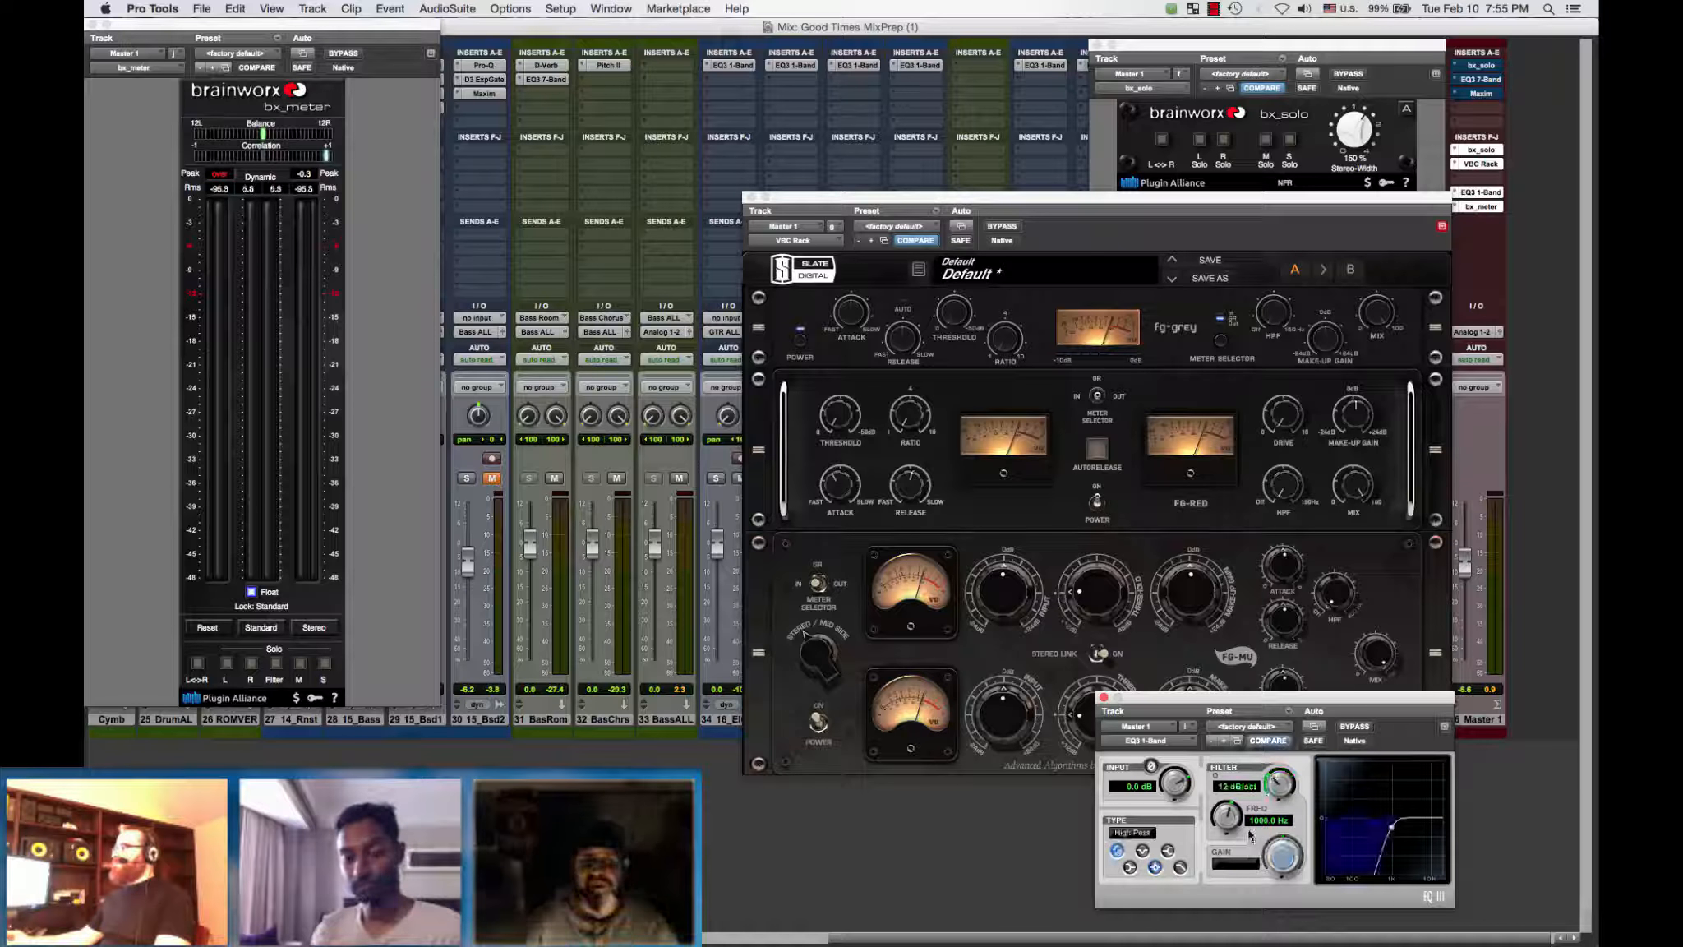
pyautogui.moveTo(1230, 825); pyautogui.dragTo(1237, 910)
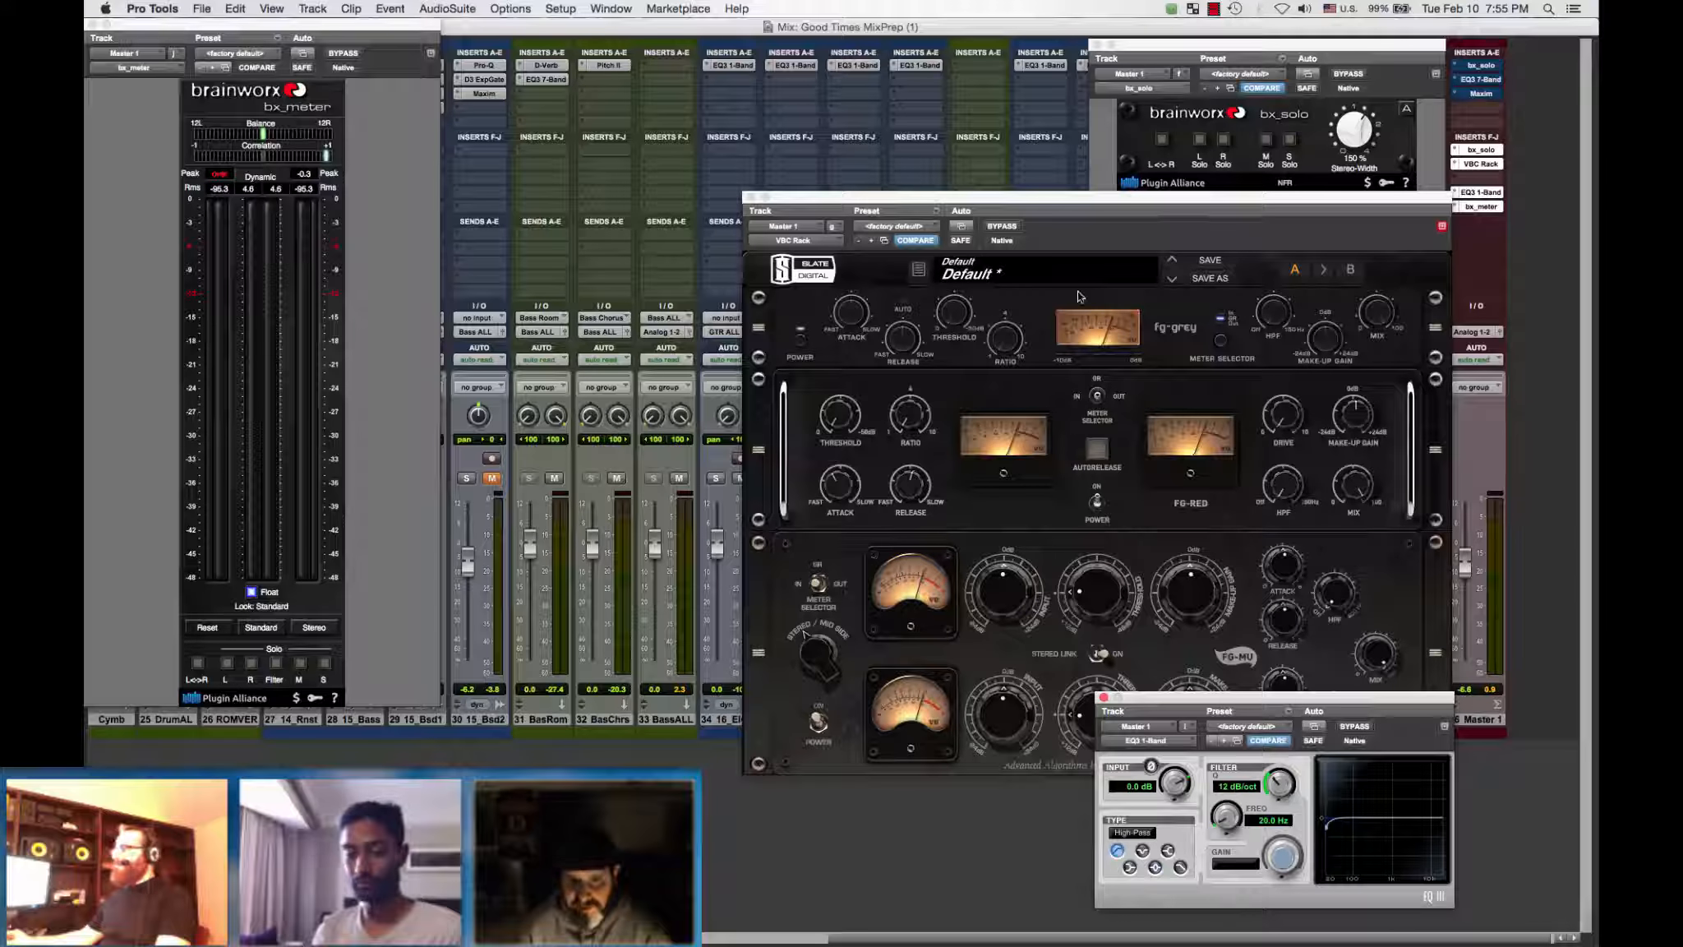
pyautogui.click(1011, 28)
pyautogui.press('super+s')
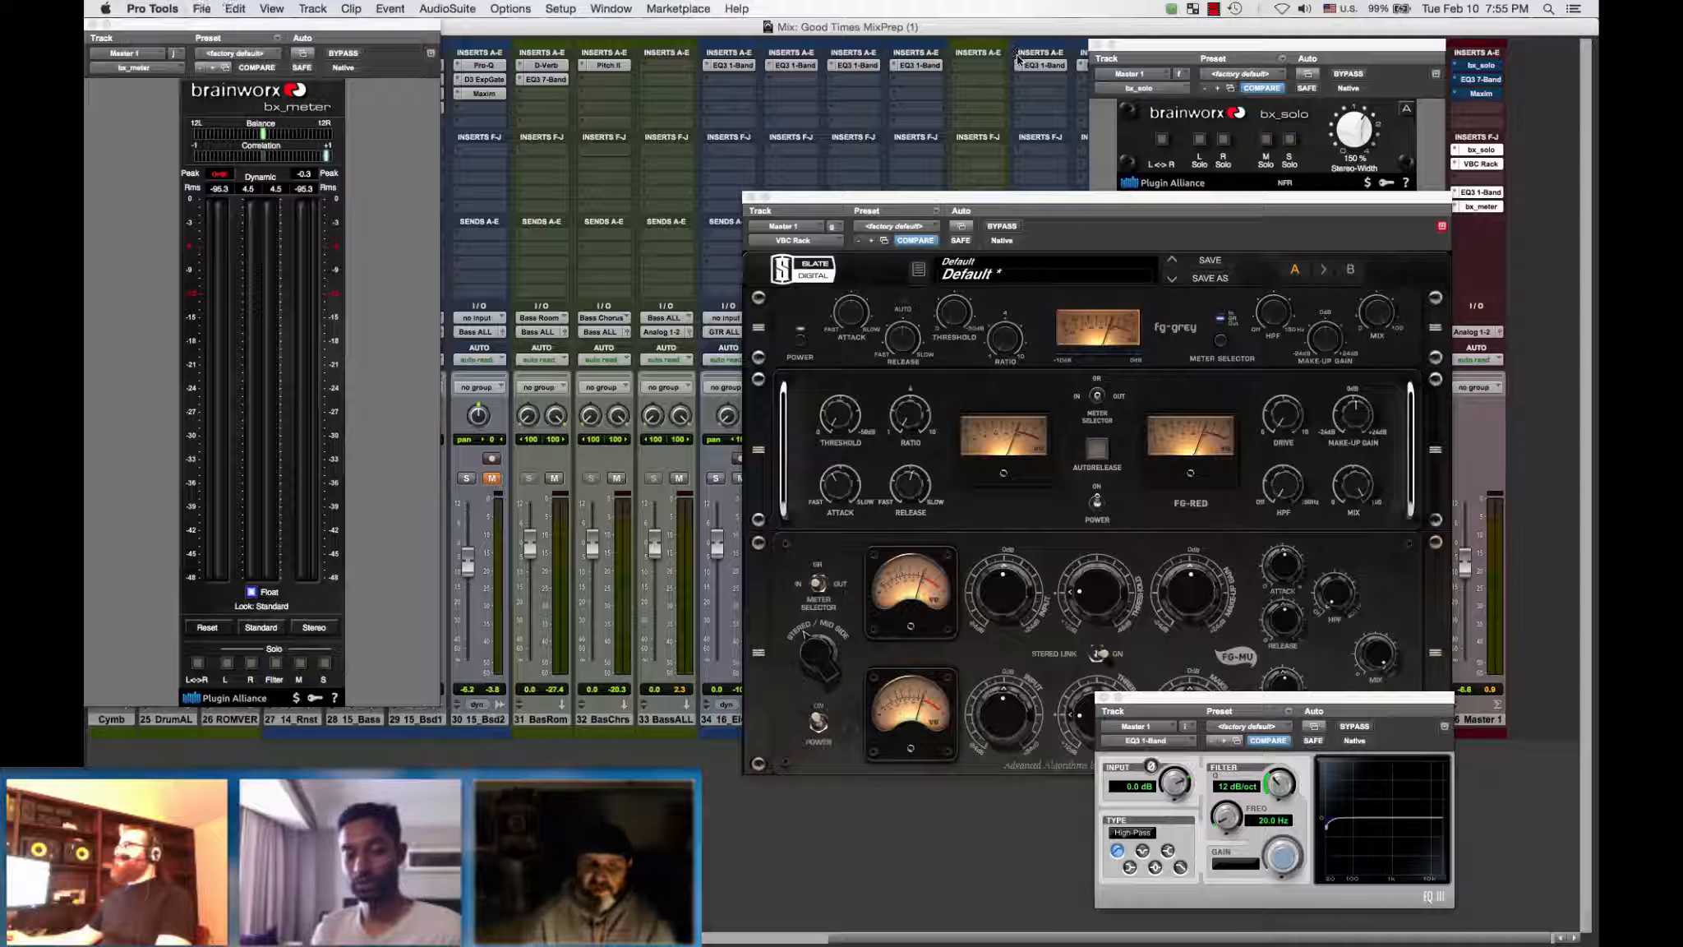
# Step: Try the EQ3 1-Band as a low-pass filter at 12.12 kHz and as a high-pass filter at 20 Hz
pyautogui.click(1181, 868)
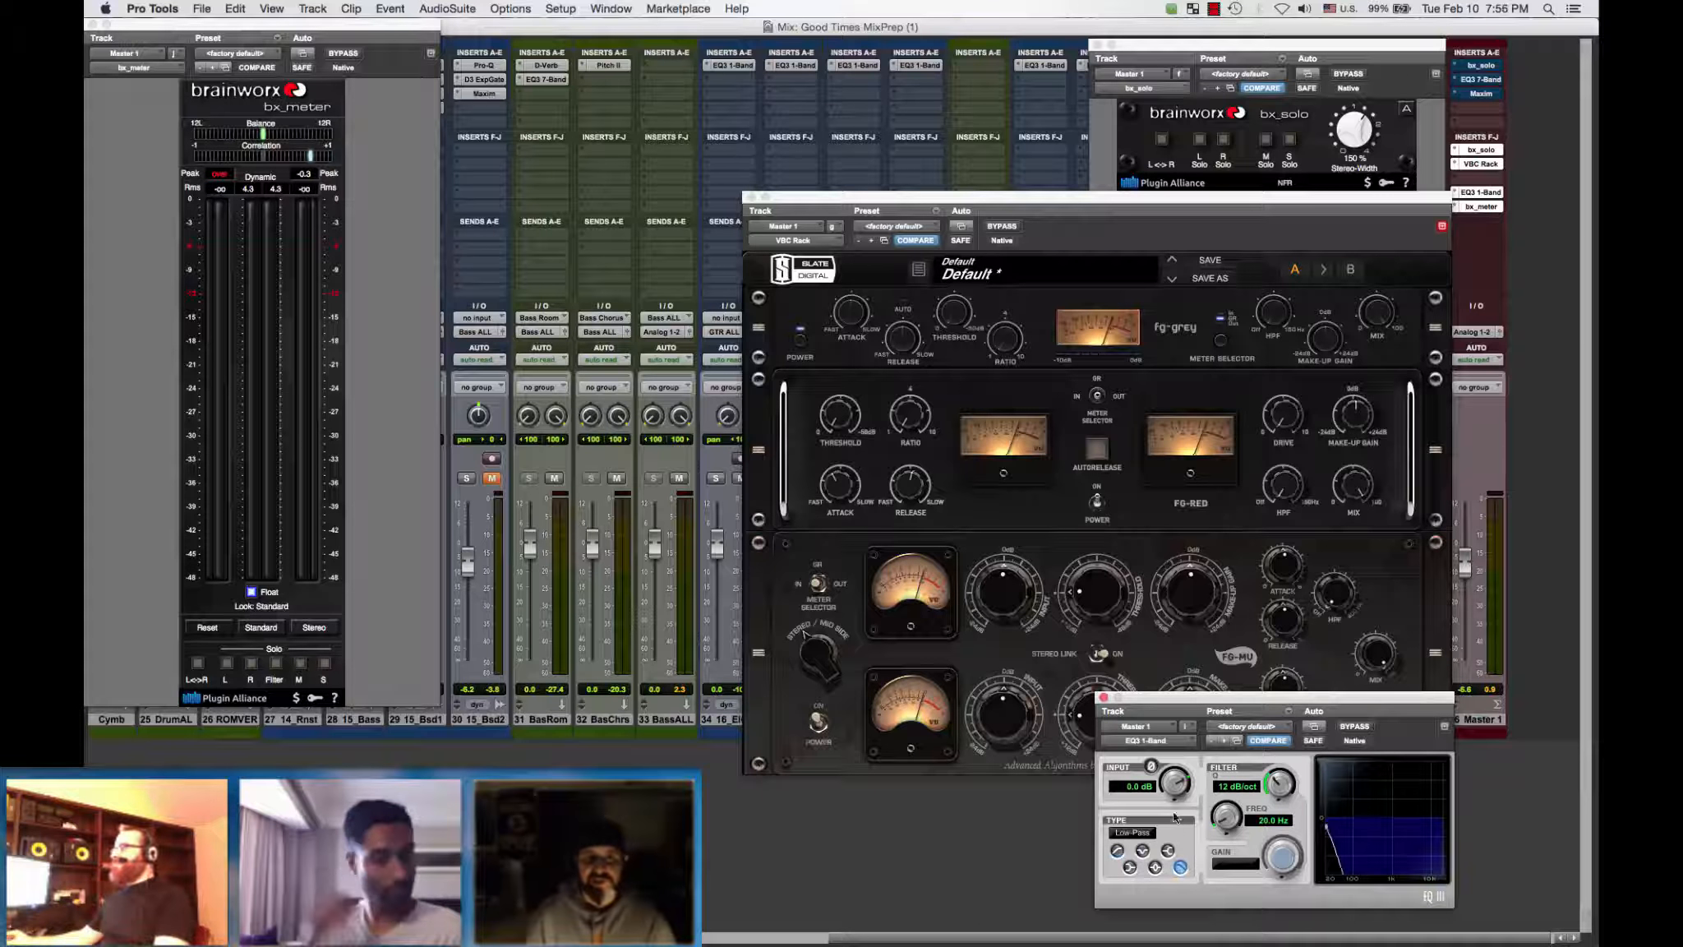
pyautogui.moveTo(1247, 839); pyautogui.dragTo(1214, 877)
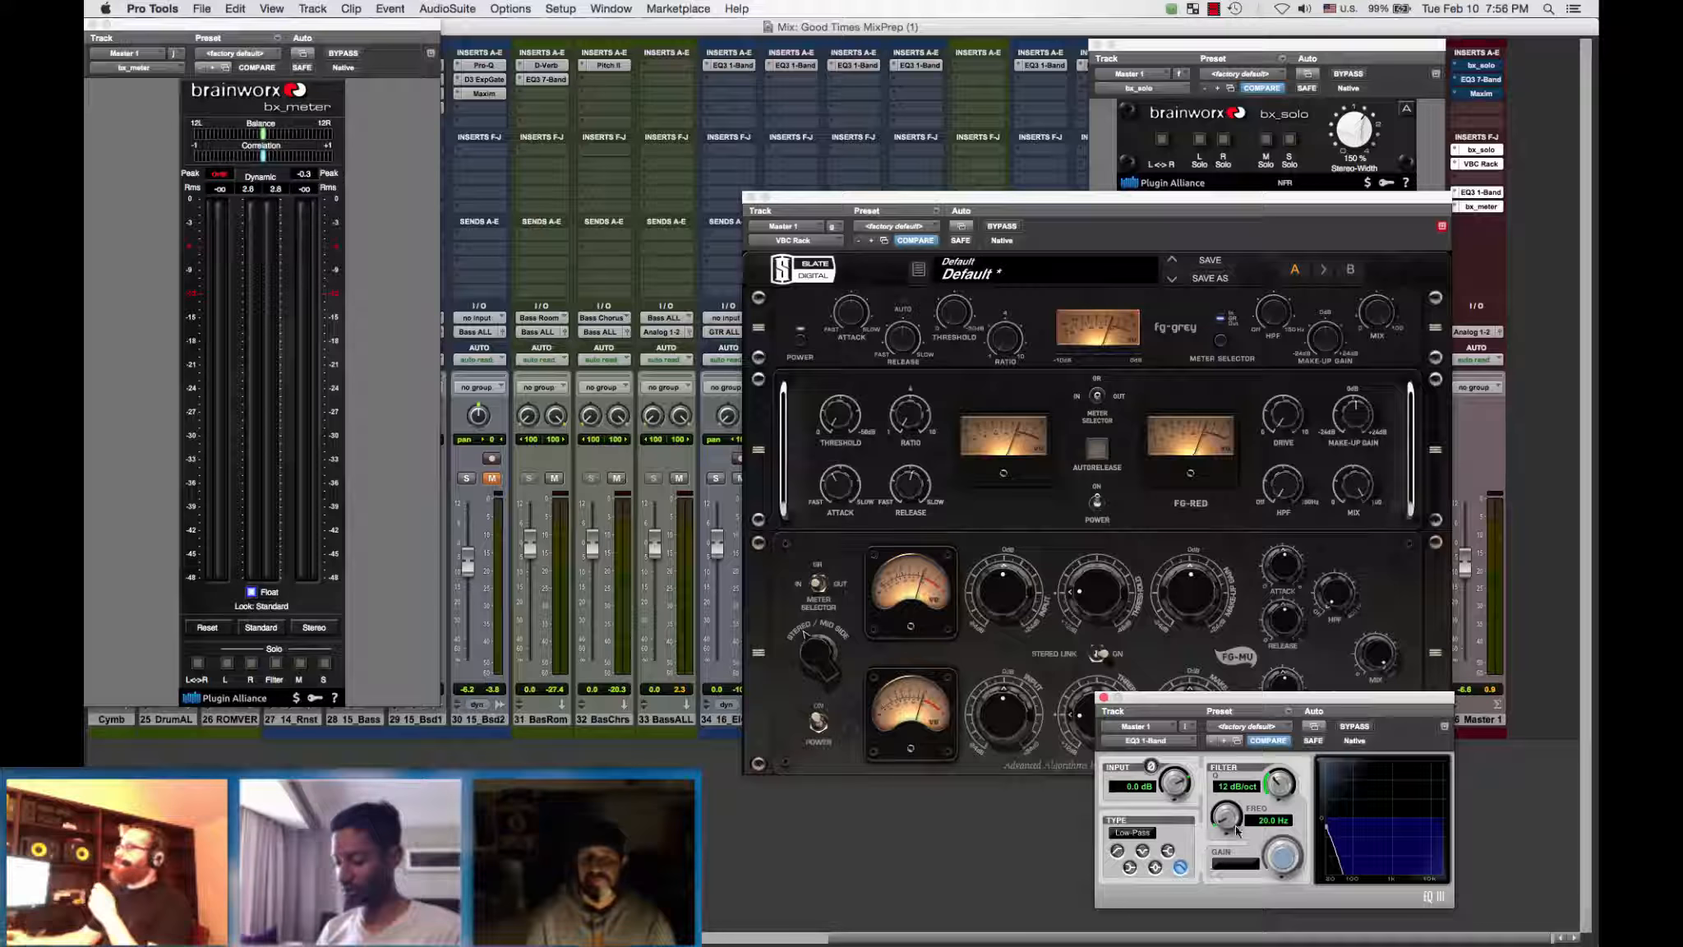
pyautogui.moveTo(1224, 787); pyautogui.dragTo(1228, 724)
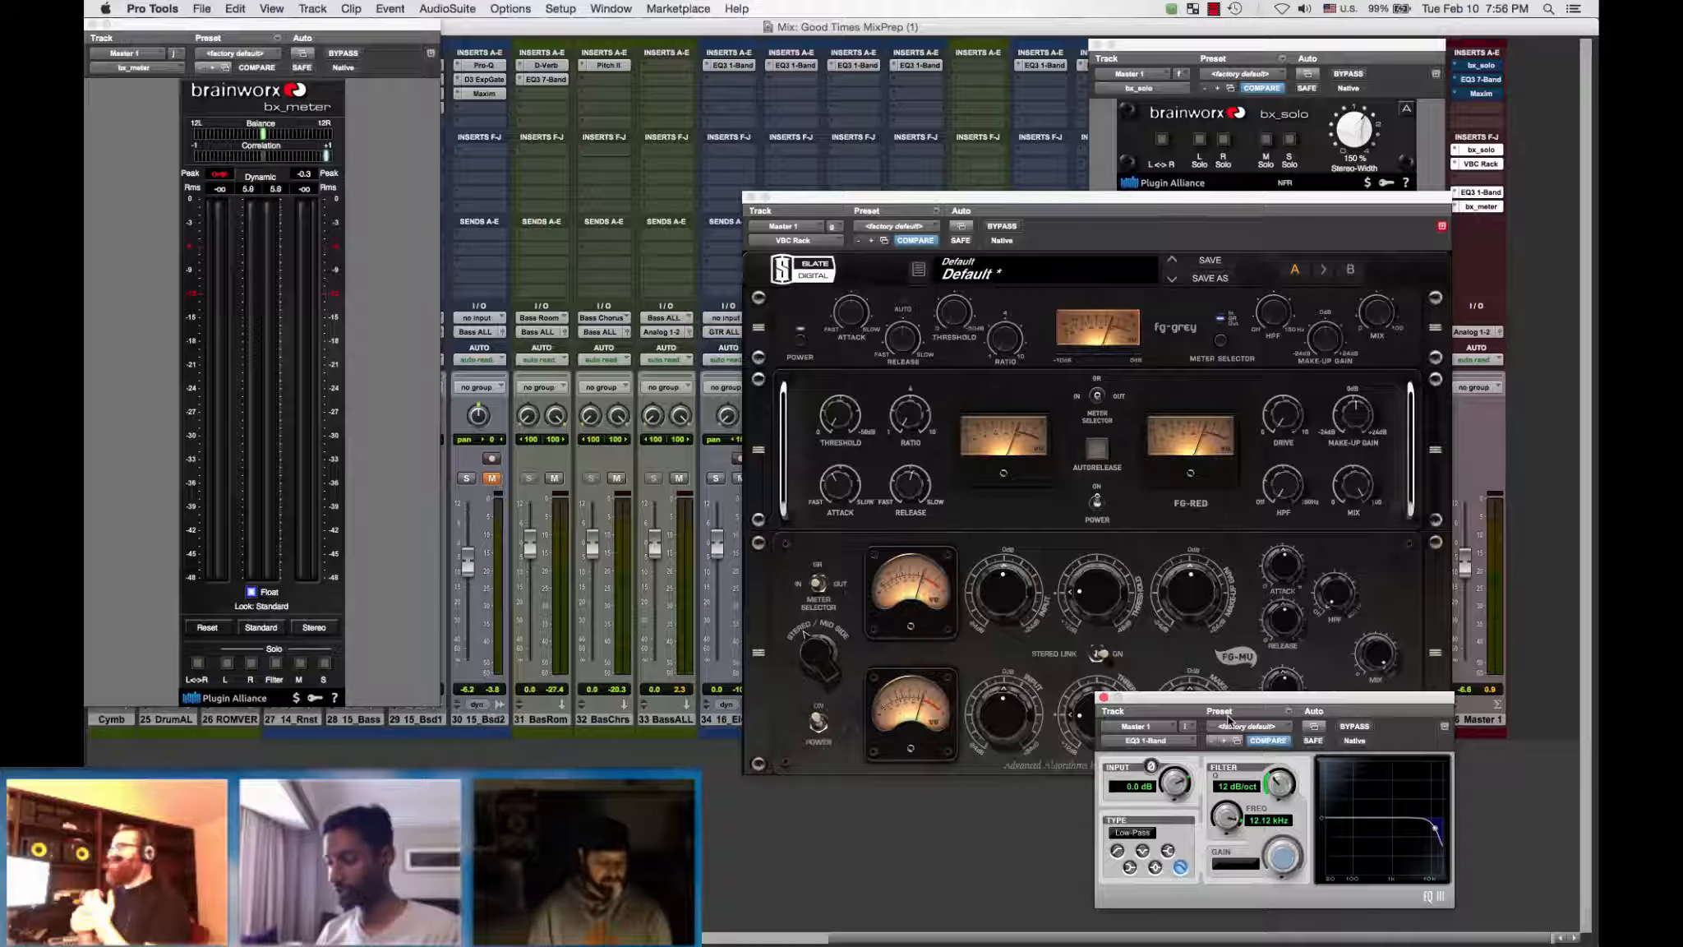
pyautogui.click(1116, 852)
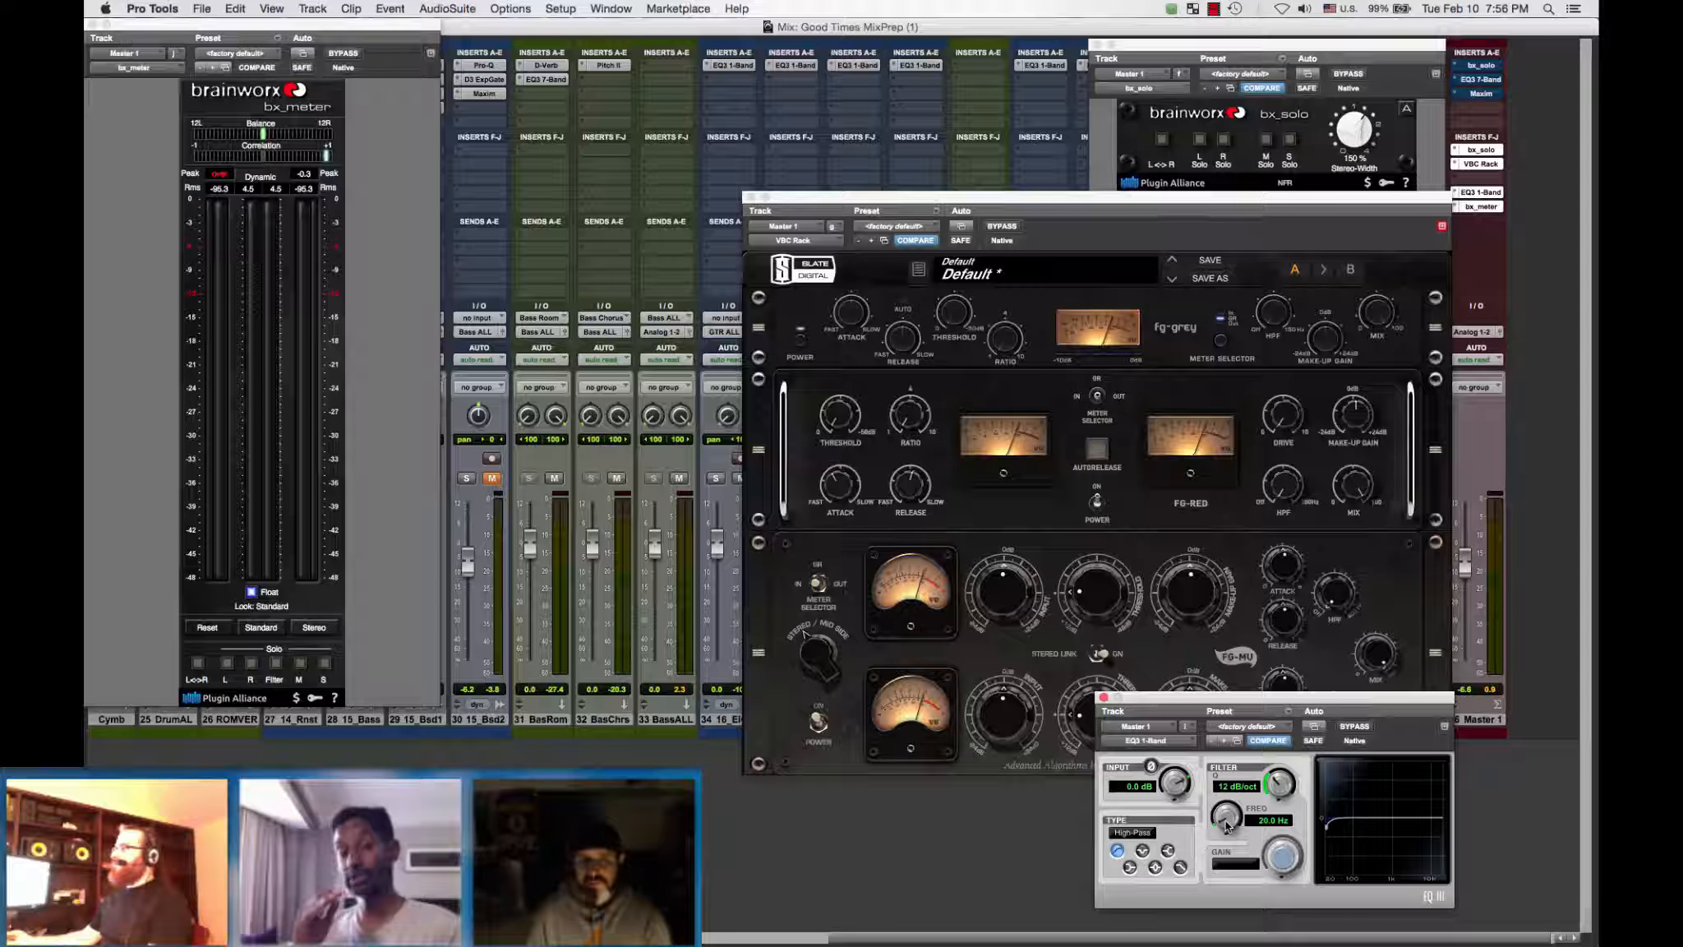
pyautogui.moveTo(1227, 826); pyautogui.dragTo(1251, 865)
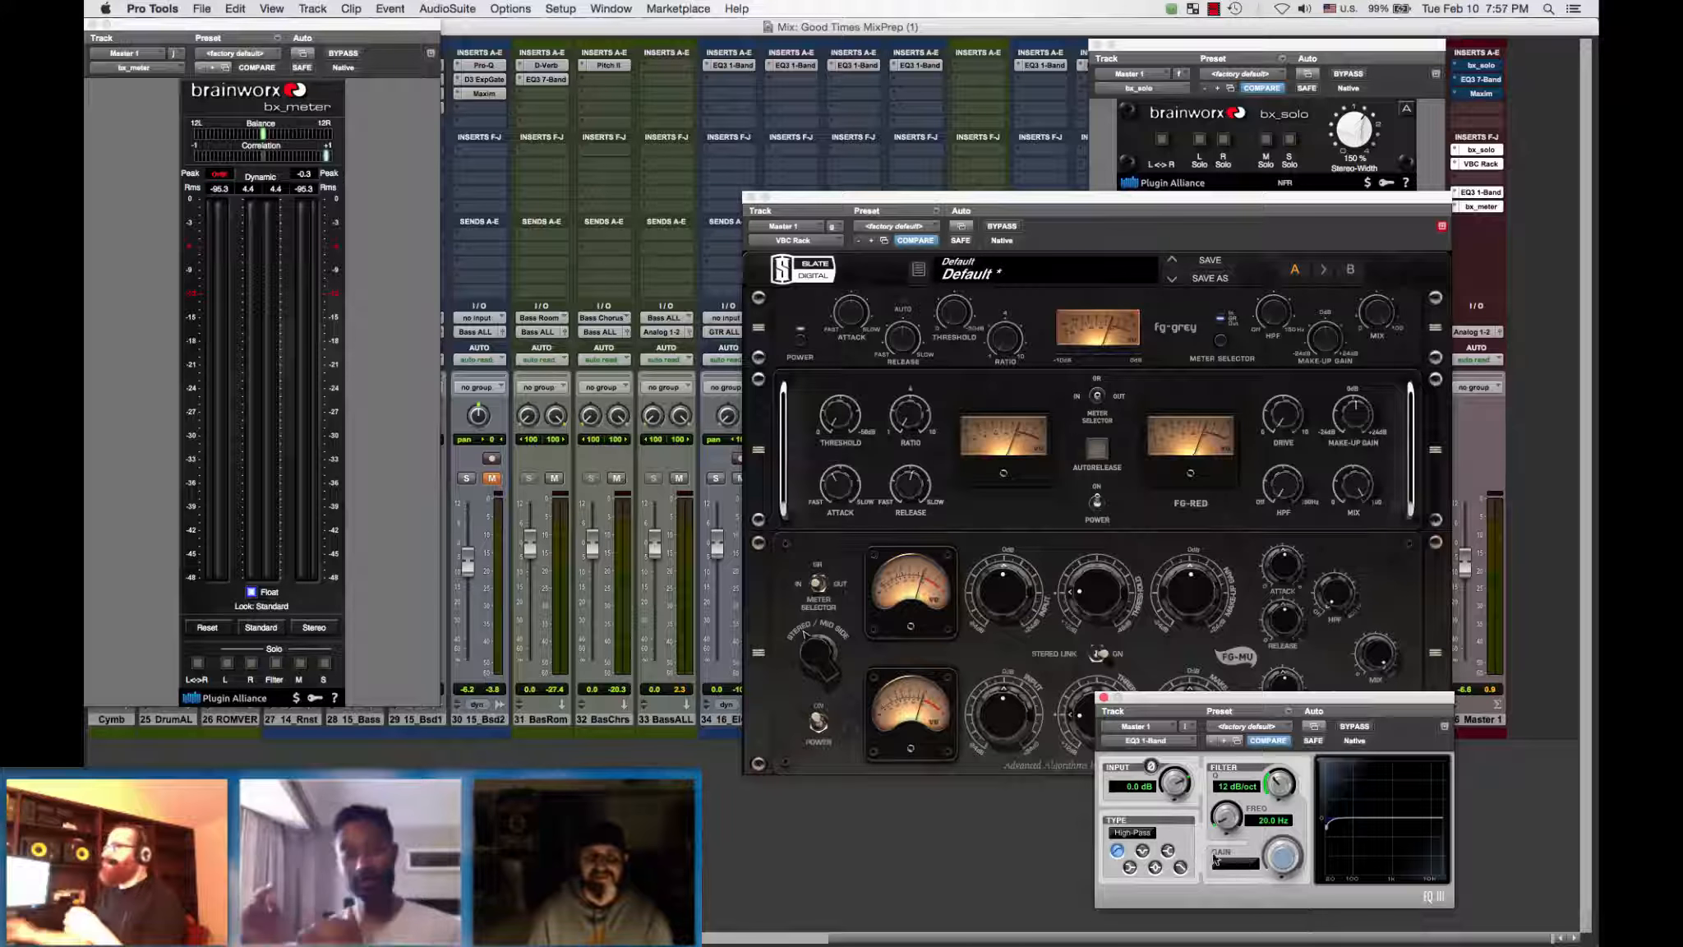
# Step: Set the EQ3 1-Band to a low-pass filter at 122.6 Hz and toggle its bypass to compare, leaving it bypassed
pyautogui.click(1180, 867)
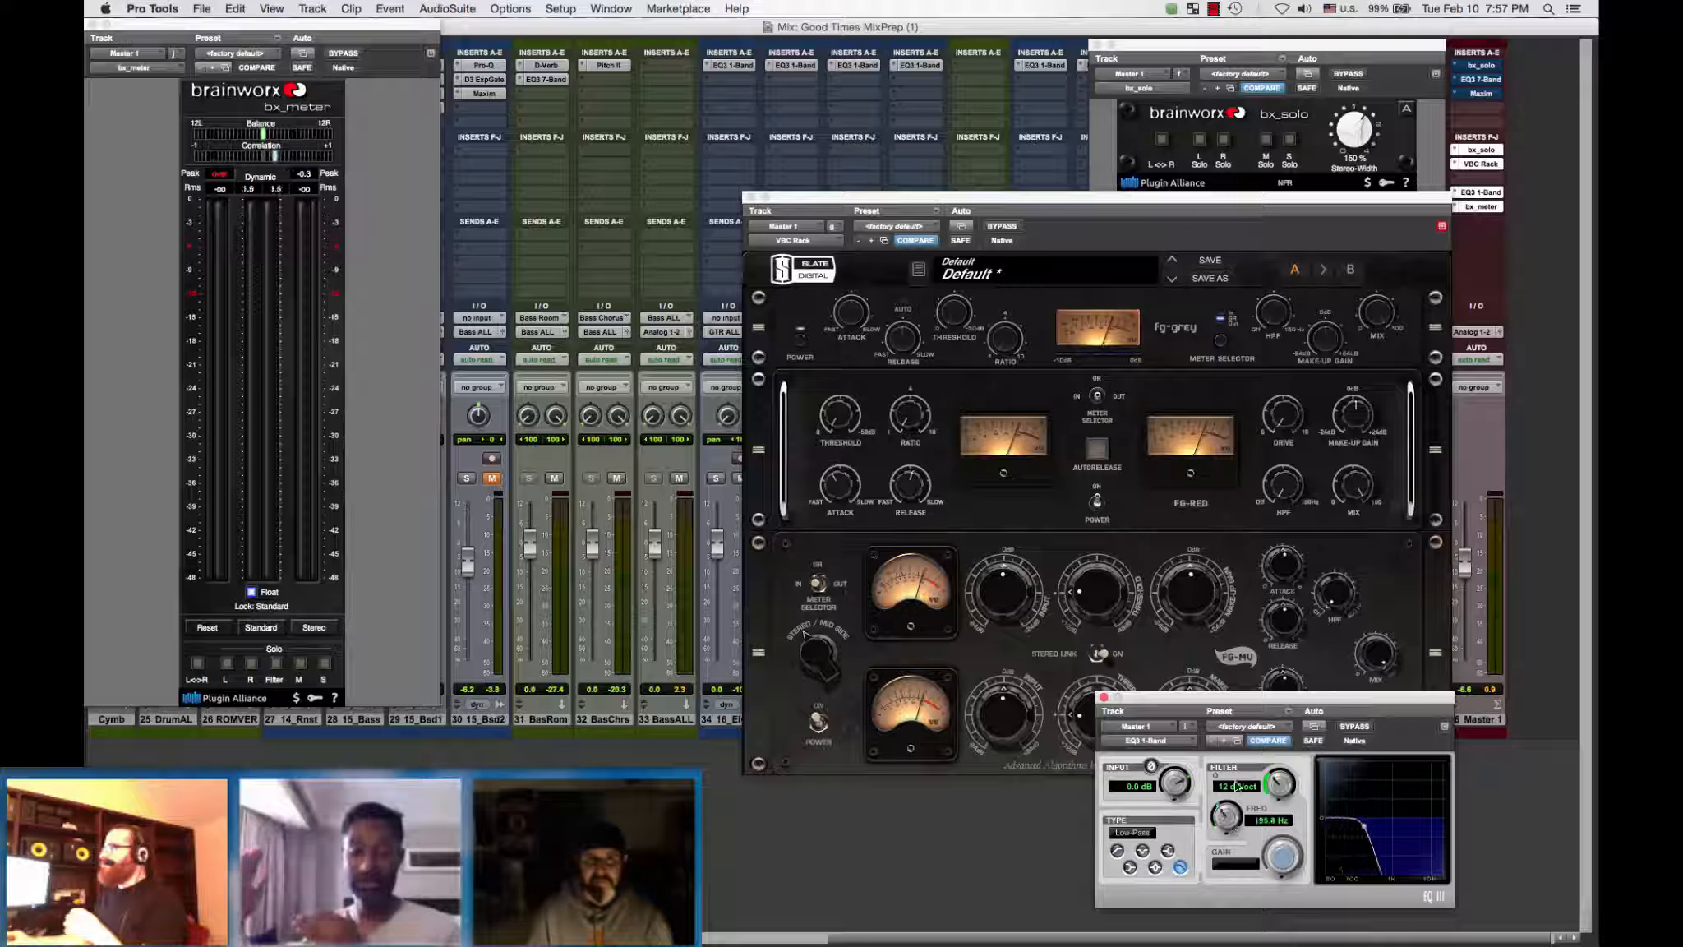
pyautogui.moveTo(1237, 786); pyautogui.dragTo(1250, 883)
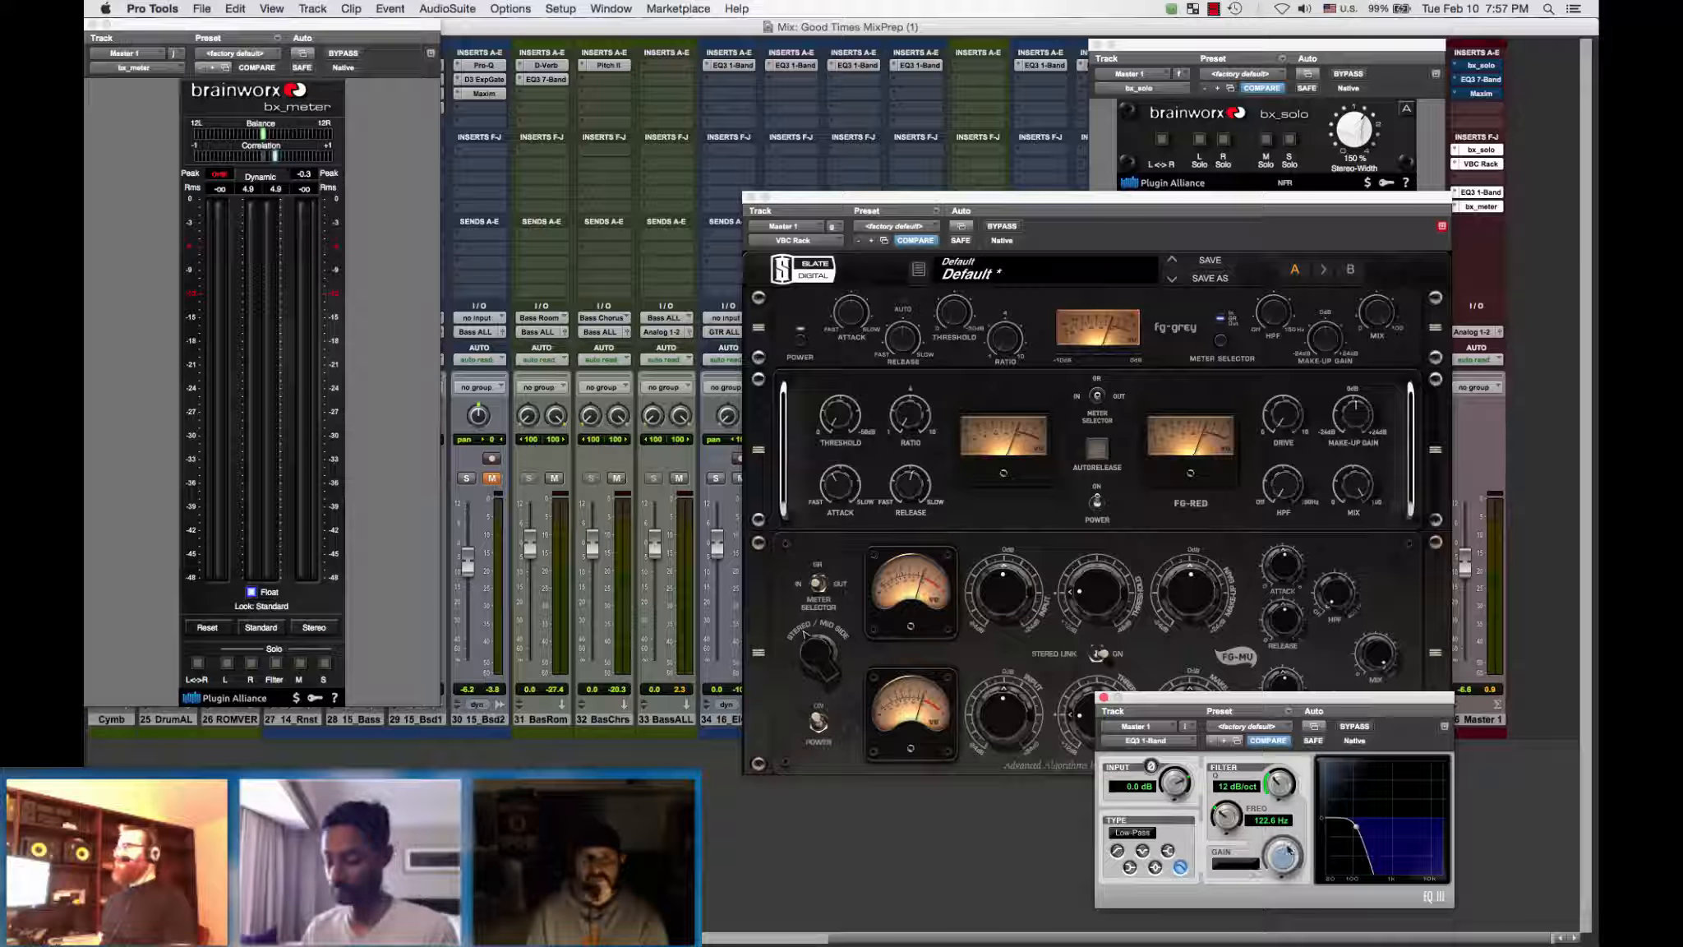
pyautogui.click(1357, 727)
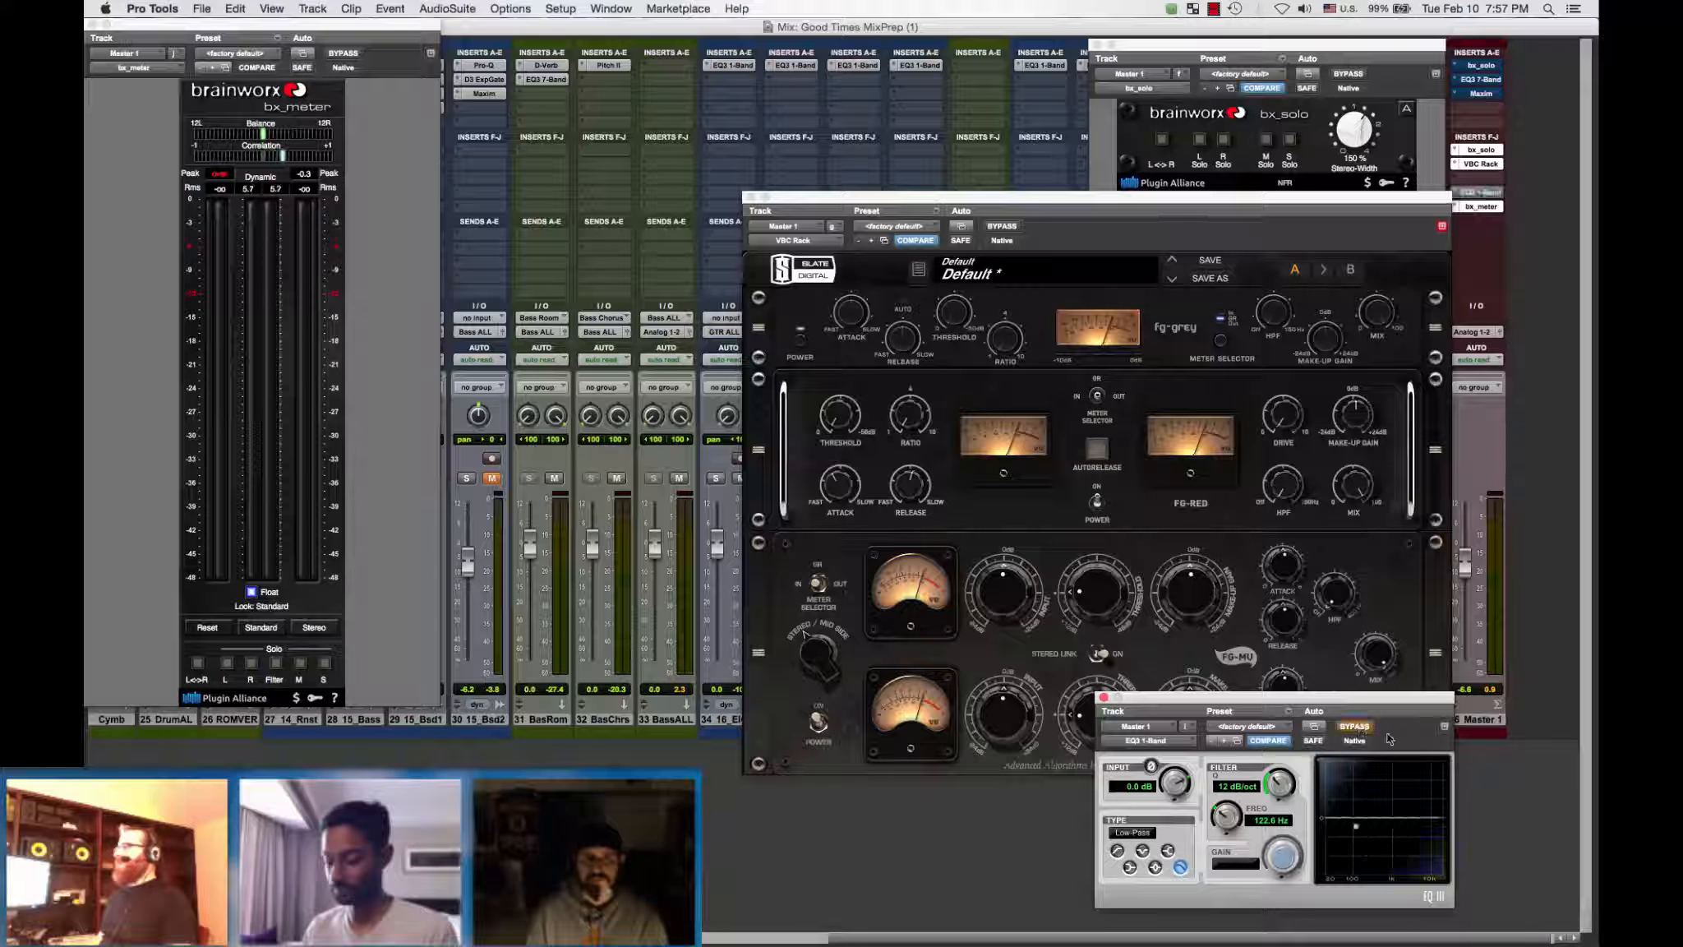
pyautogui.click(1359, 727)
pyautogui.click(1357, 726)
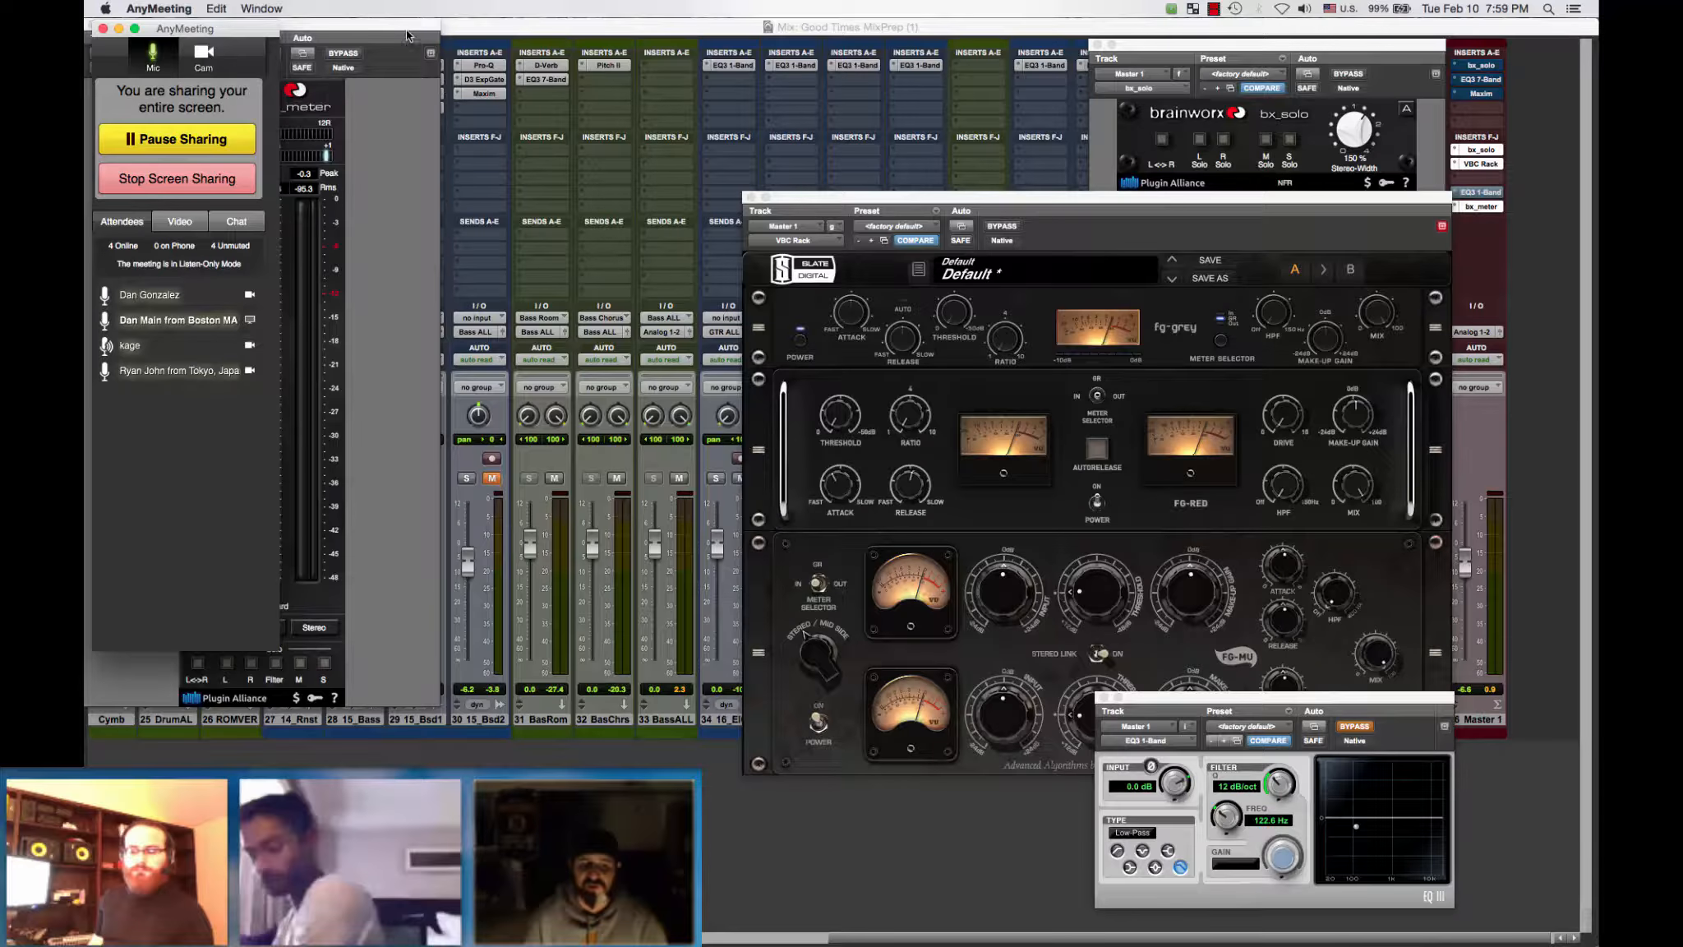
# Step: Move the bx_meter window next to the VBC Rack window and return focus to the Mix window
pyautogui.moveTo(408, 37); pyautogui.dragTo(707, 39)
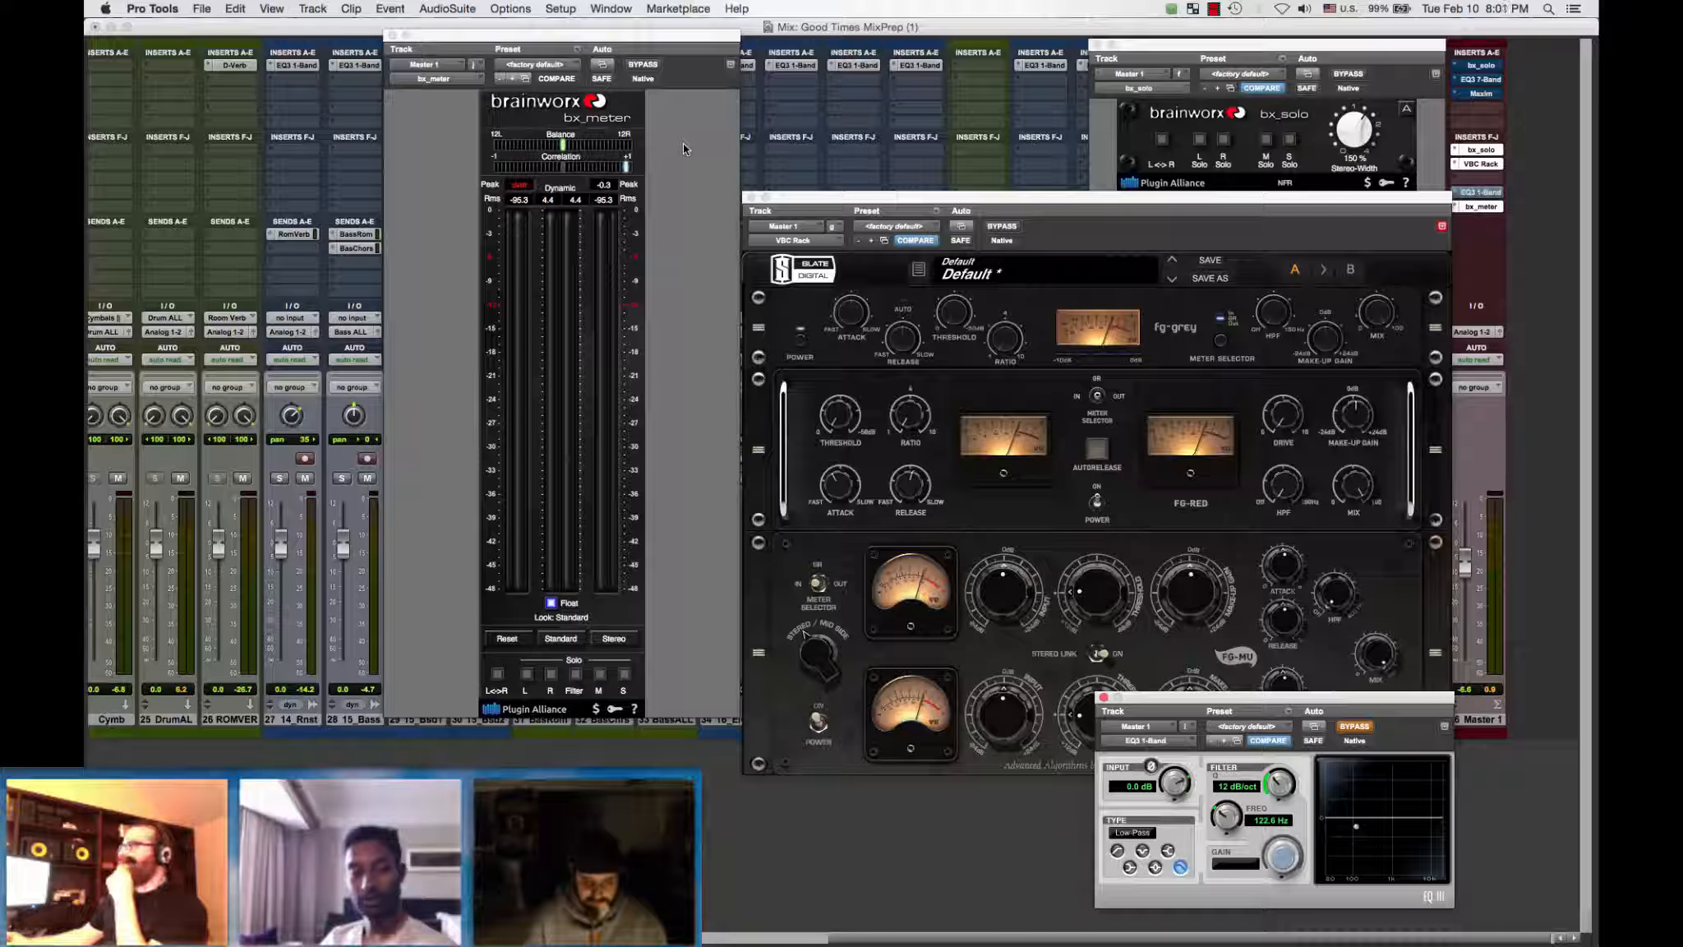
pyautogui.click(874, 30)
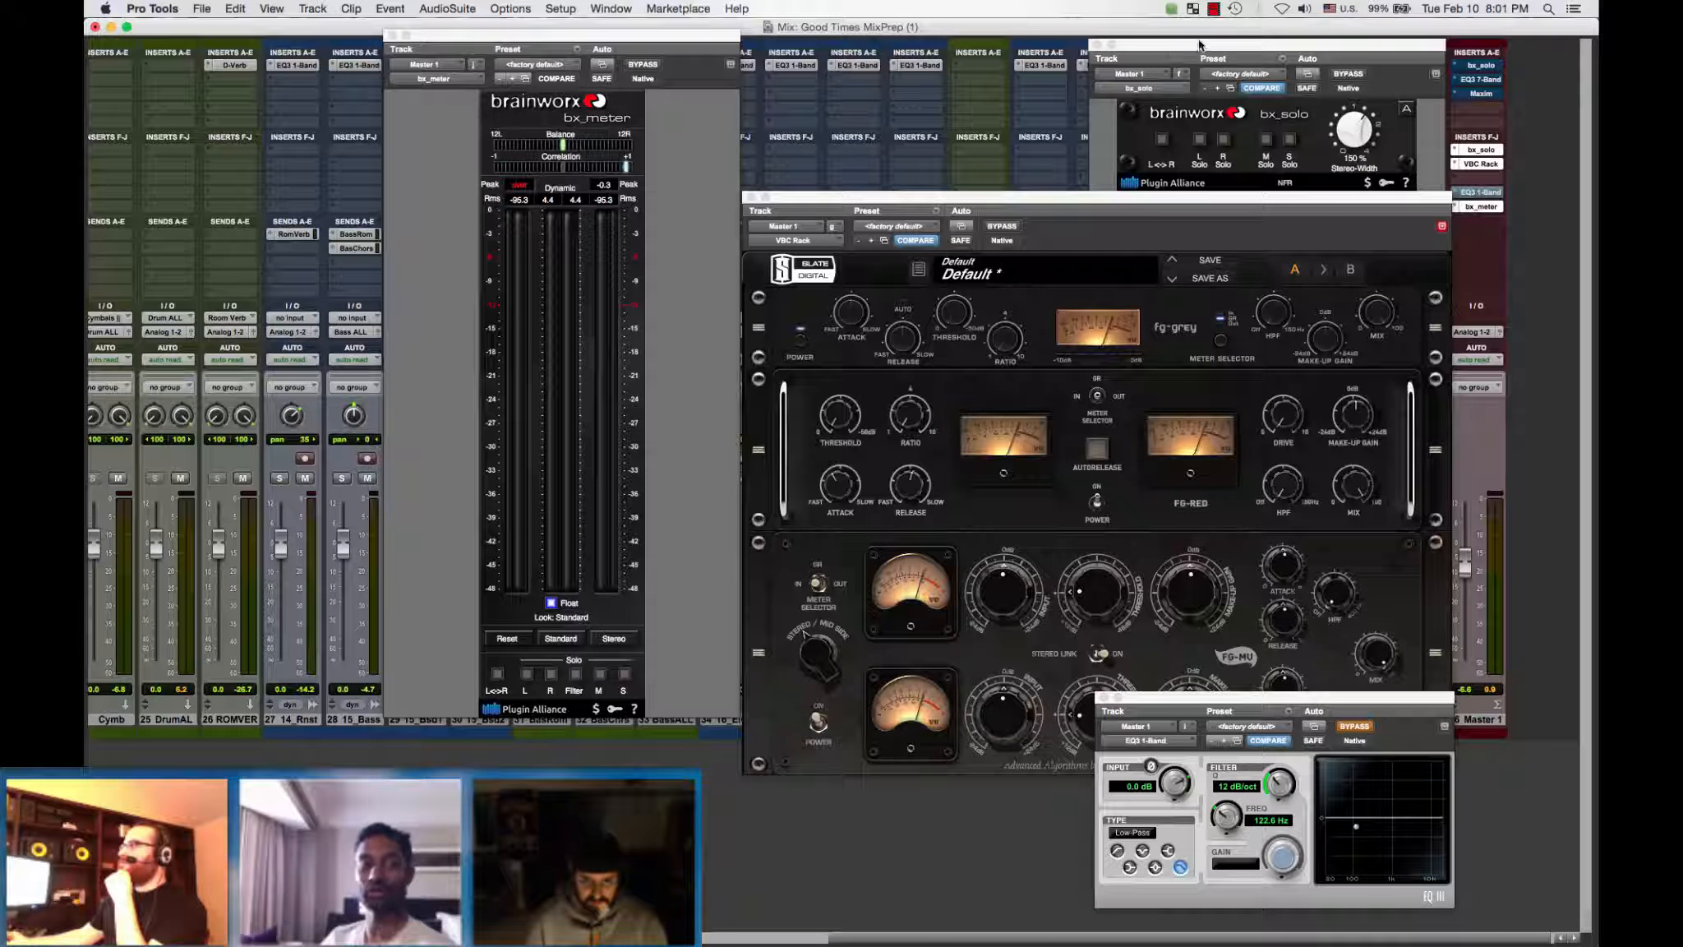